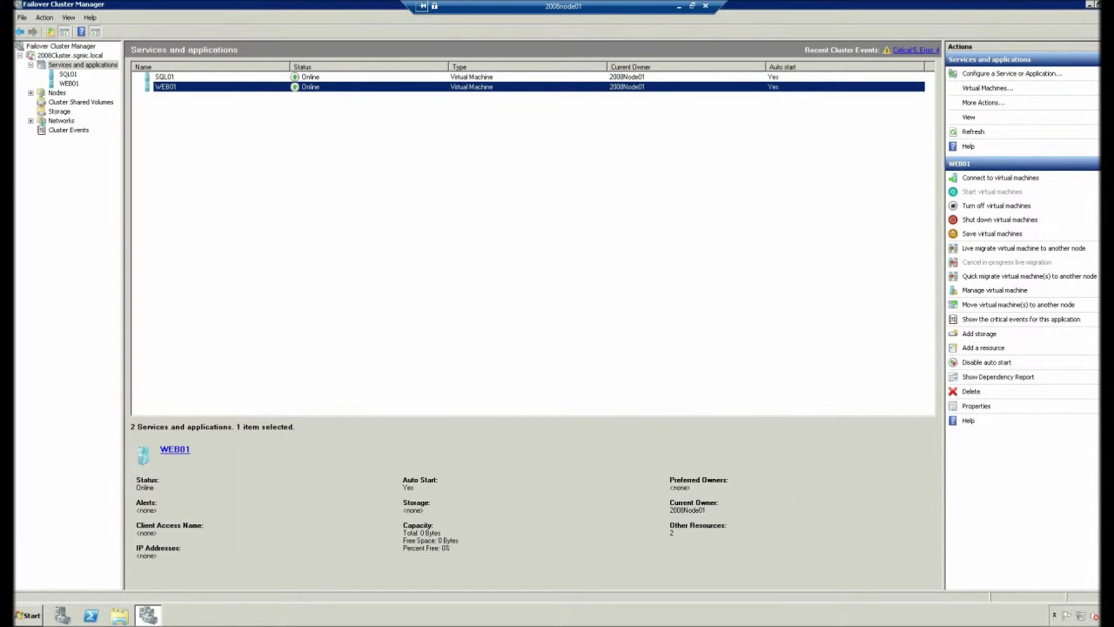
Examine the SQL01 virtual machine's details and the storage summary of the 2008 cluster
click(164, 77)
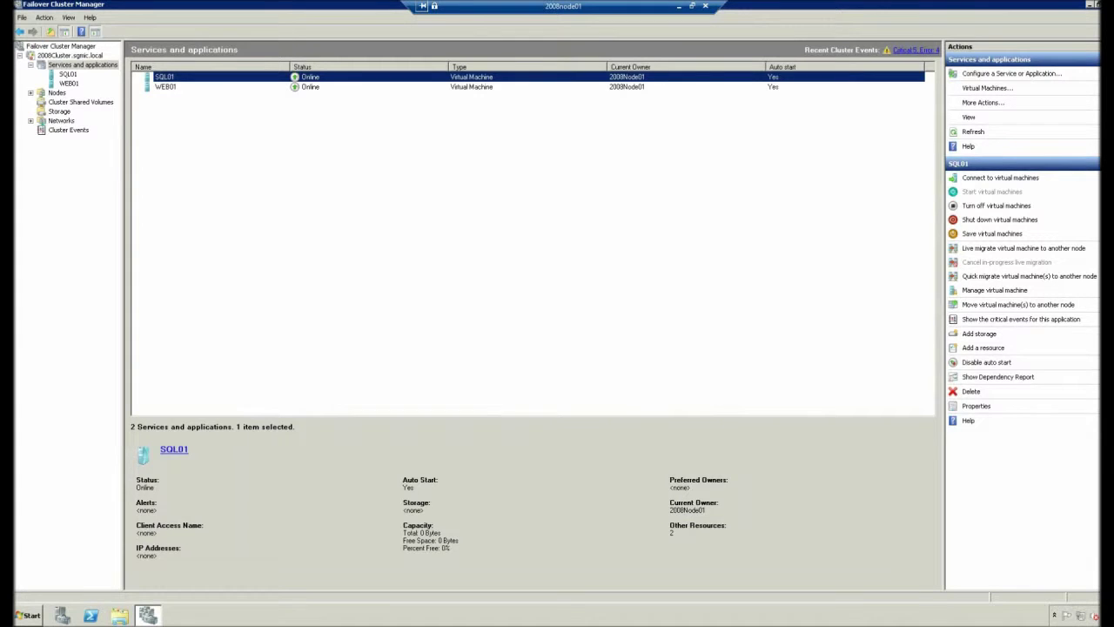
click(59, 111)
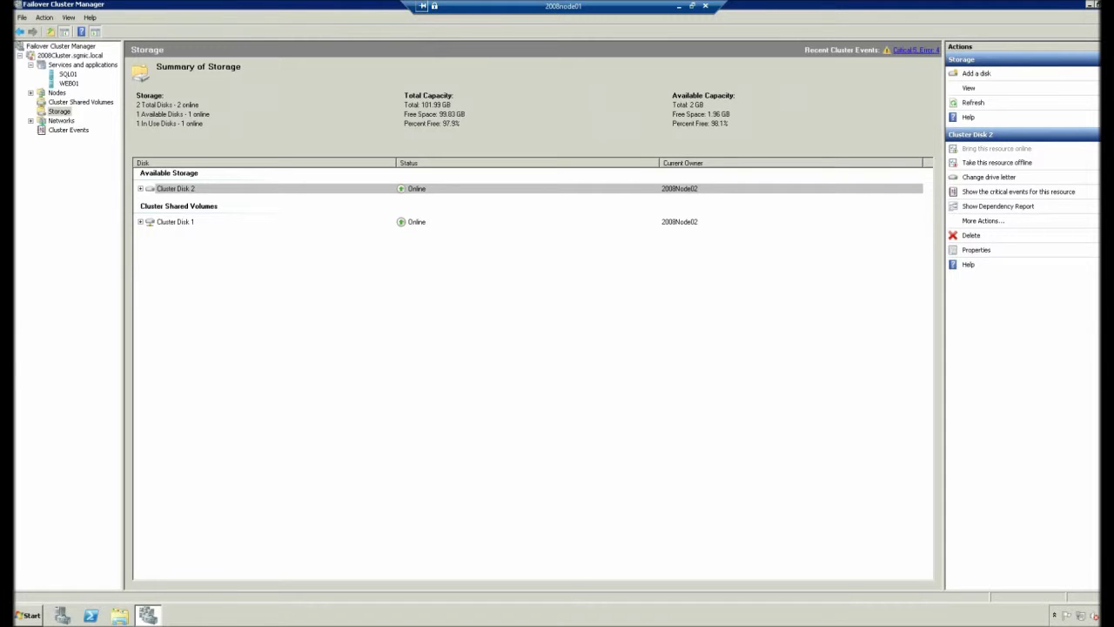
Switch to the 2012node01 remote session and examine the 2012 cluster's disks and roles
click(678, 6)
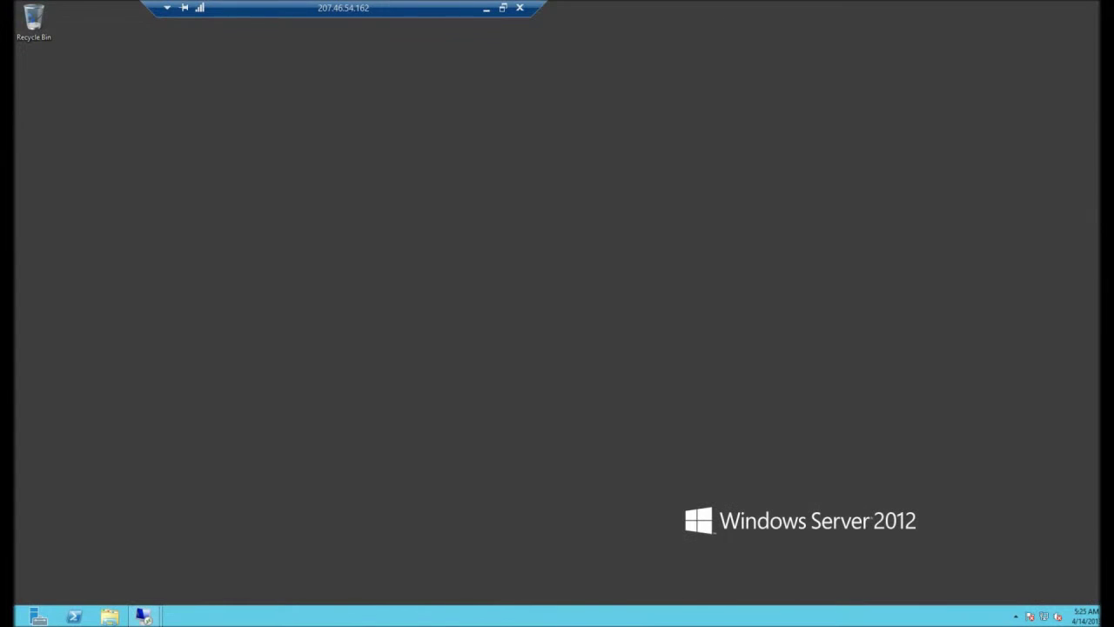
mouse_move(143, 616)
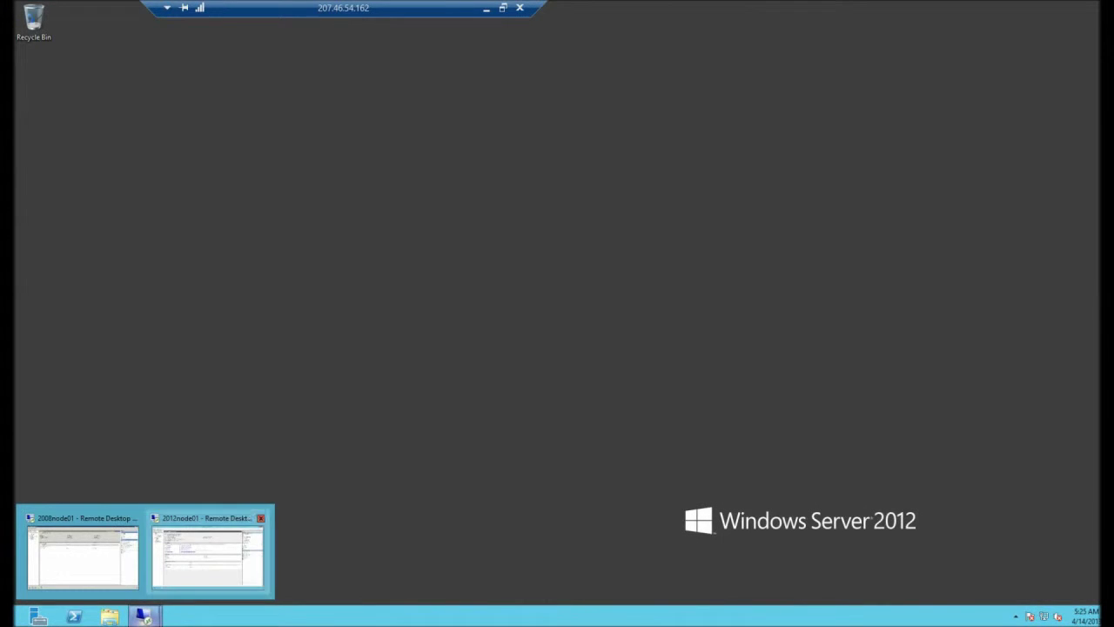
click(211, 548)
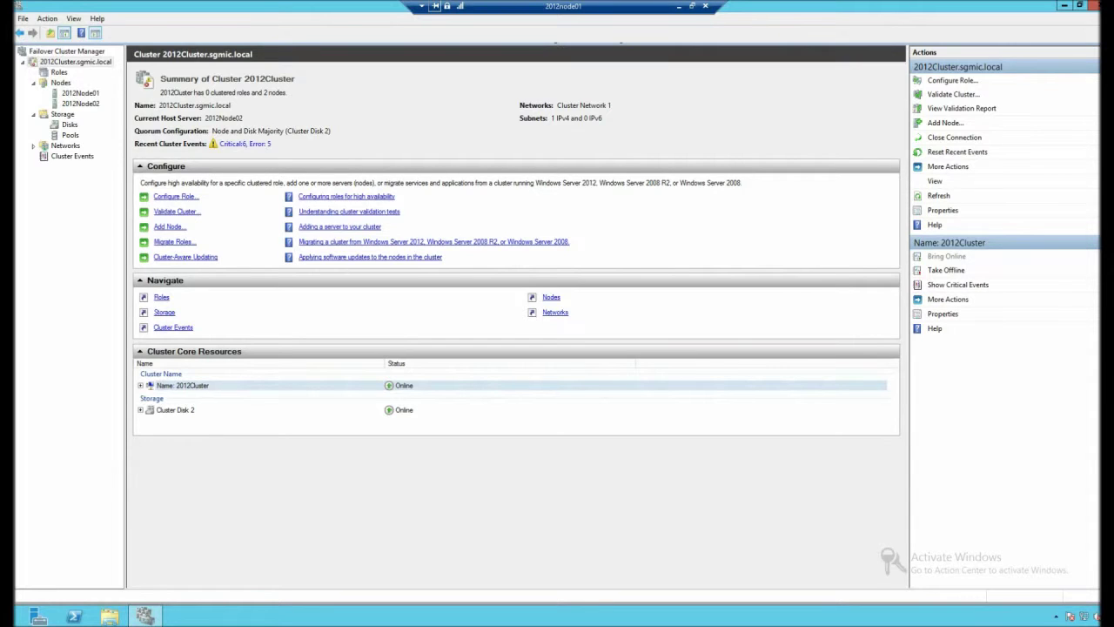
click(69, 125)
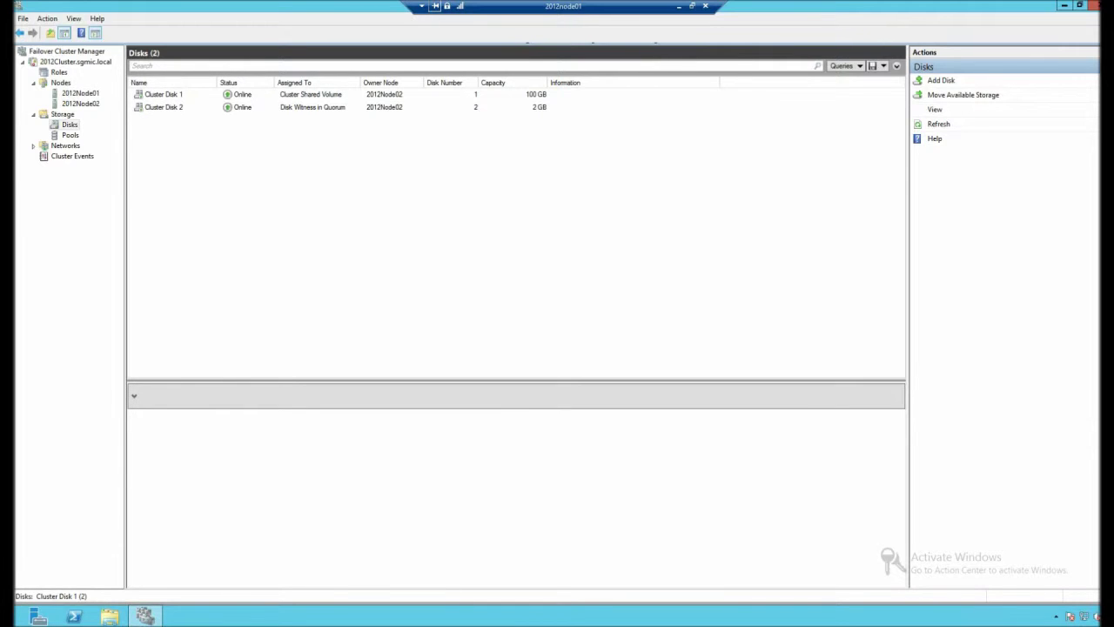
click(58, 72)
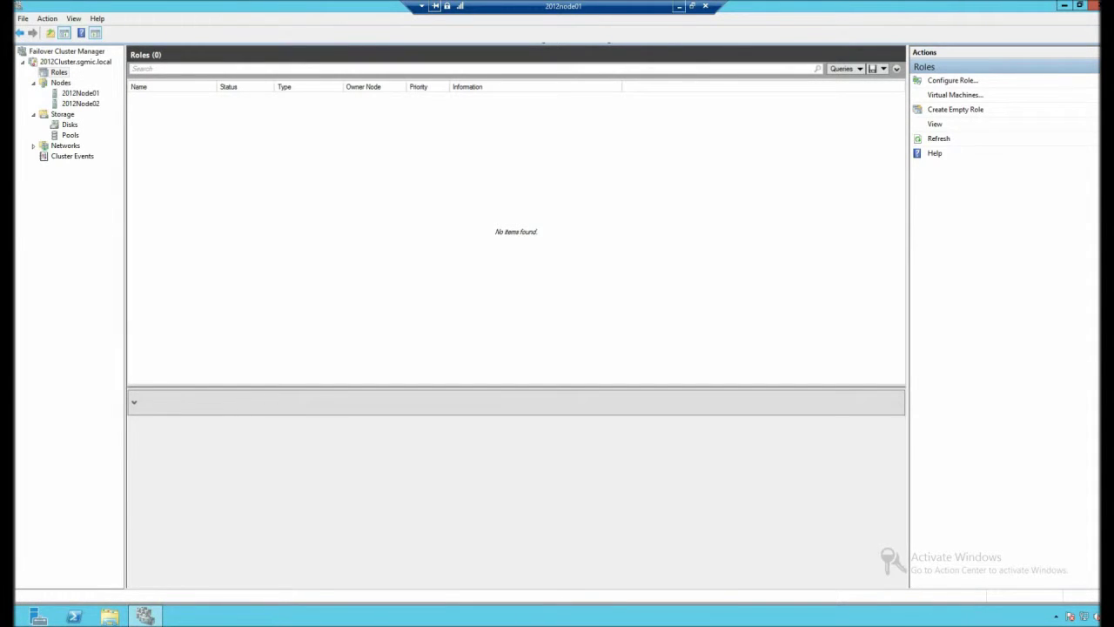
click(679, 6)
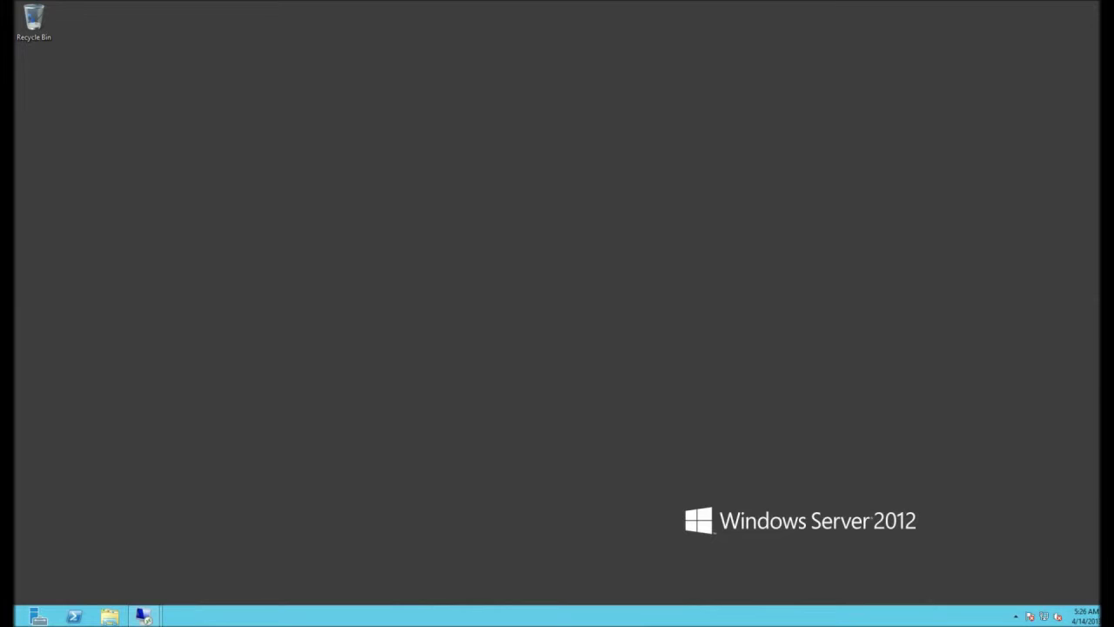
mouse_move(143, 616)
click(211, 560)
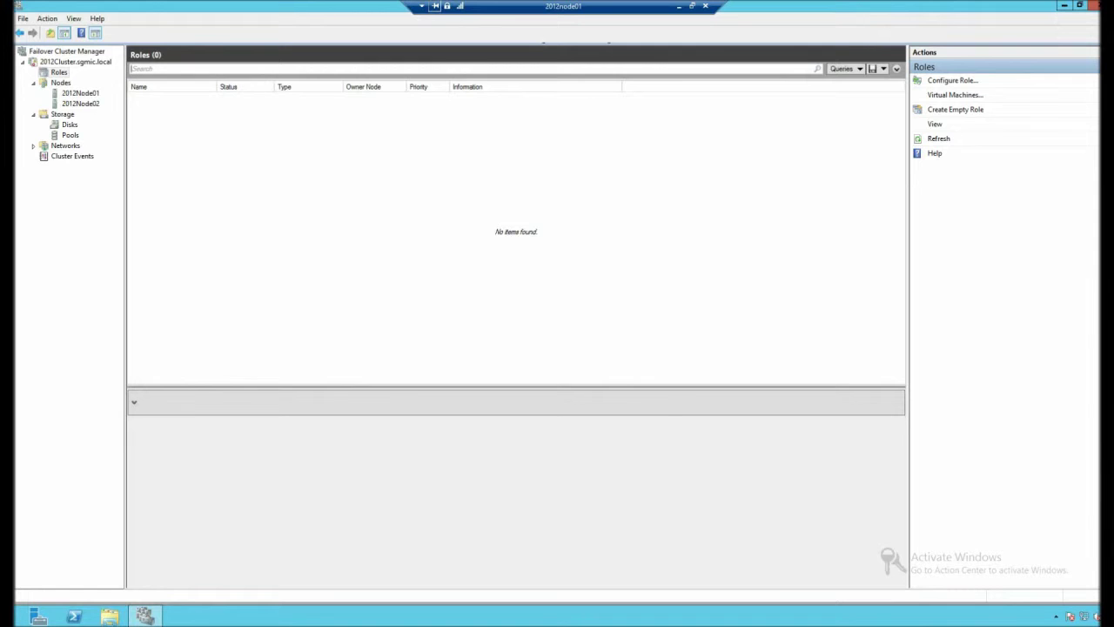
Start the Migrate Roles wizard for 2012Cluster.sgmic.local and proceed past its introduction
right_click(58, 72)
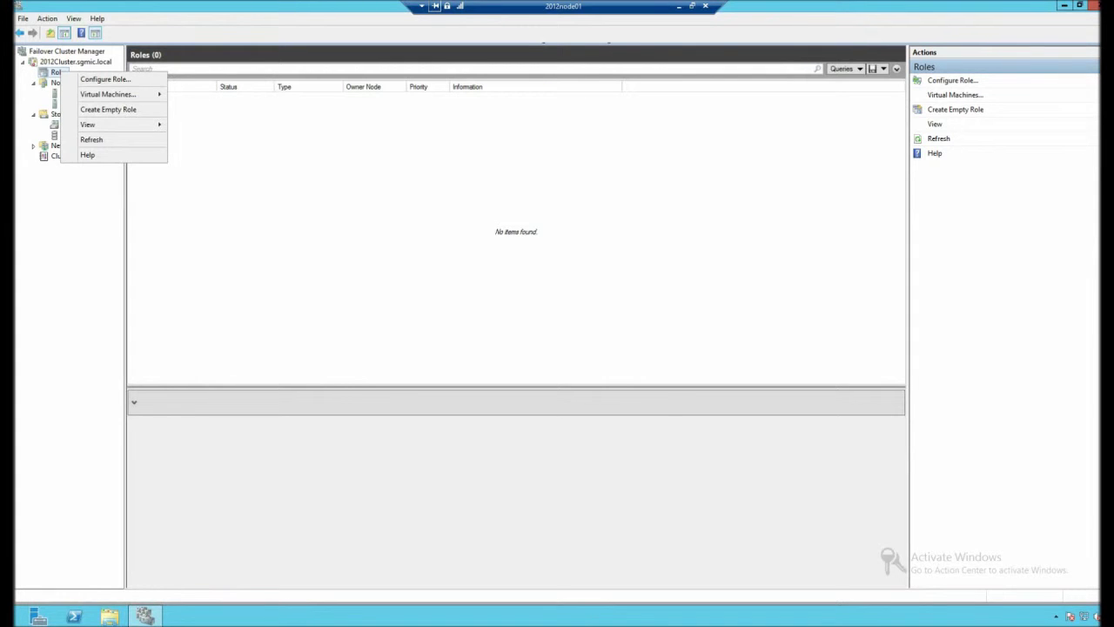
click(59, 61)
right_click(58, 61)
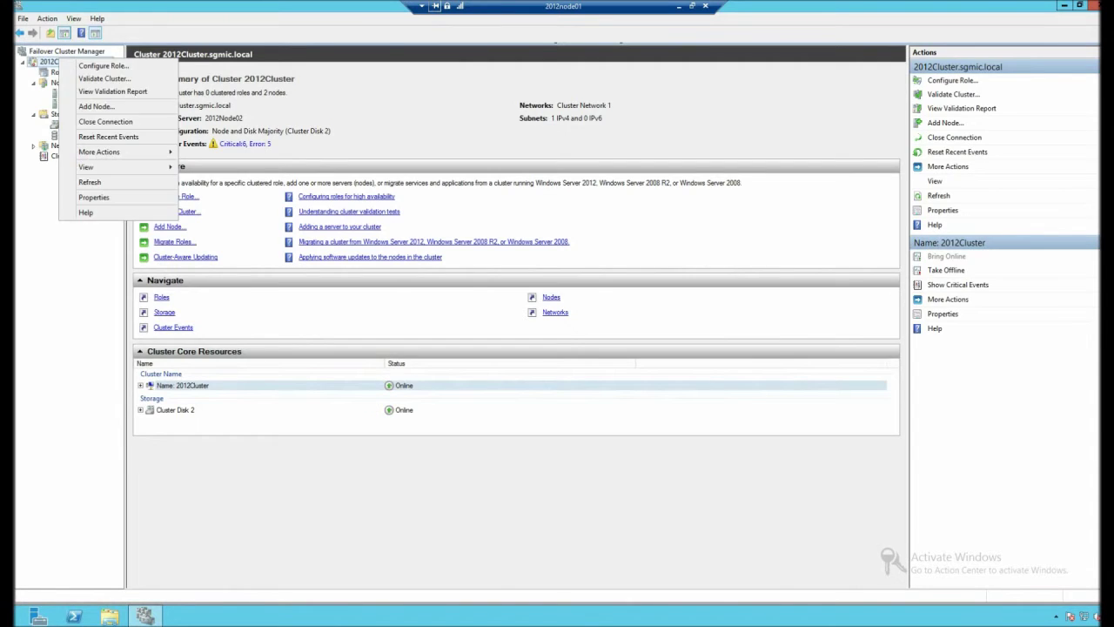
mouse_move(100, 151)
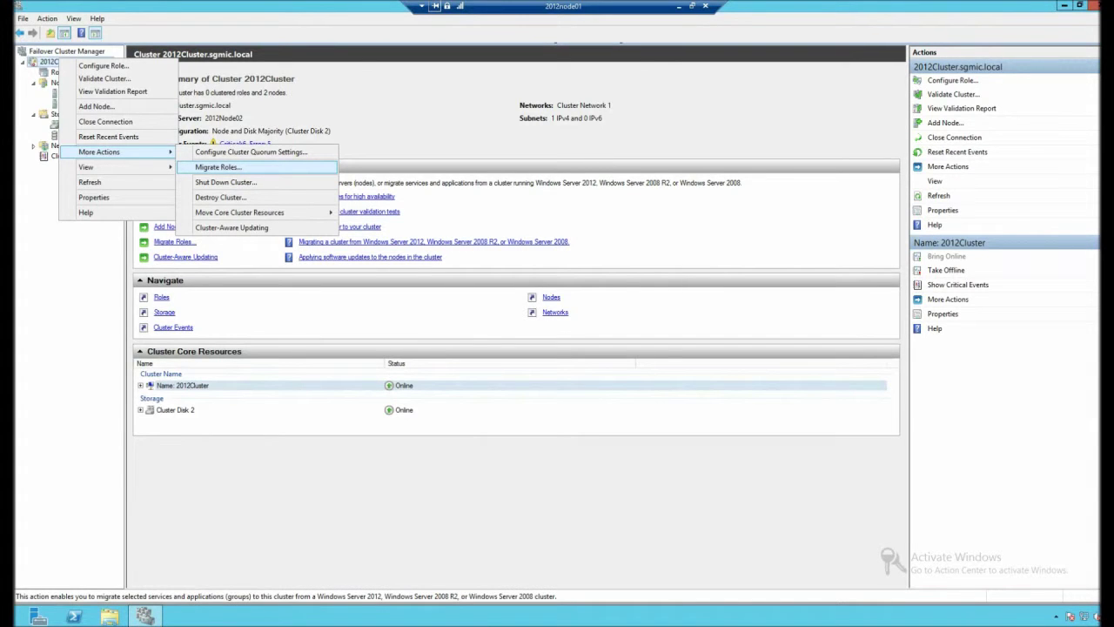
key(Return)
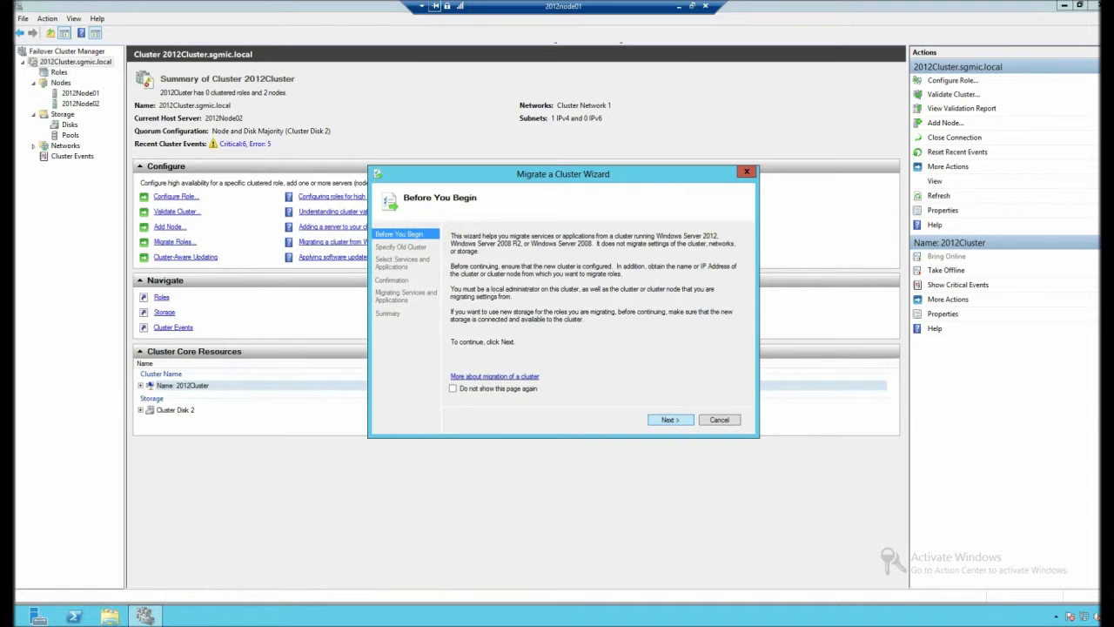
key(Return)
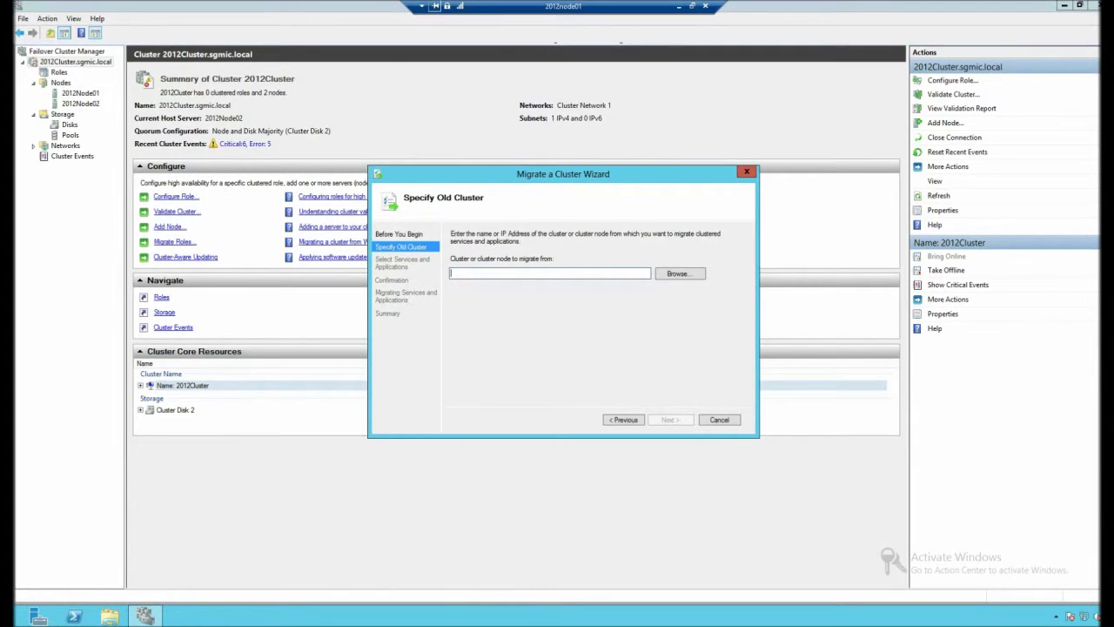
Specify 2008cluster as the old cluster to migrate from and continue to the service selection
text(2008cluster)
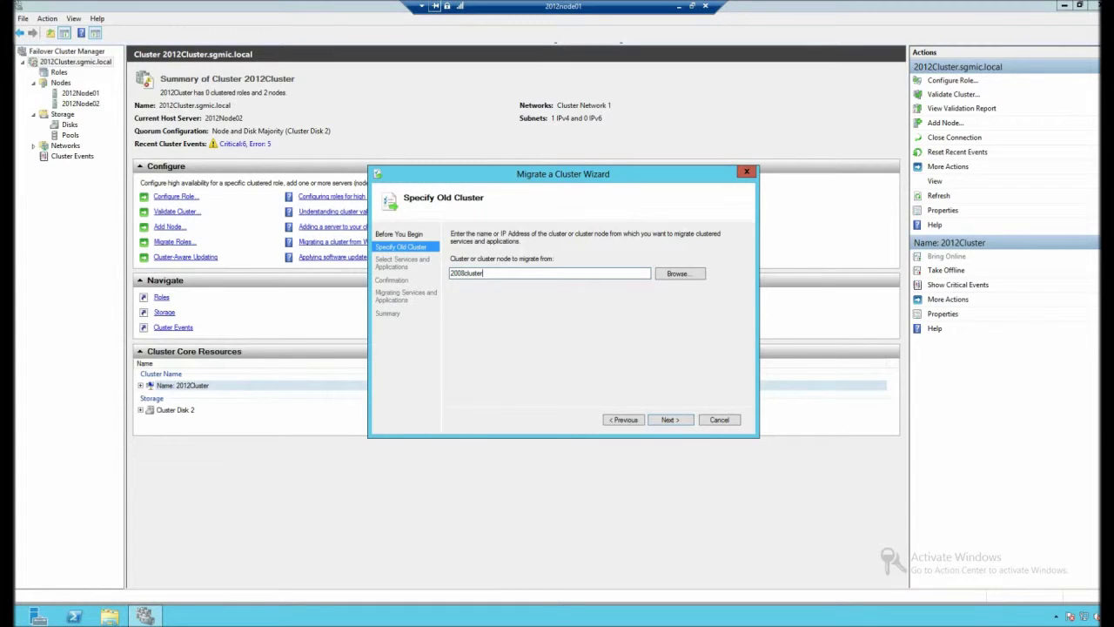
click(679, 274)
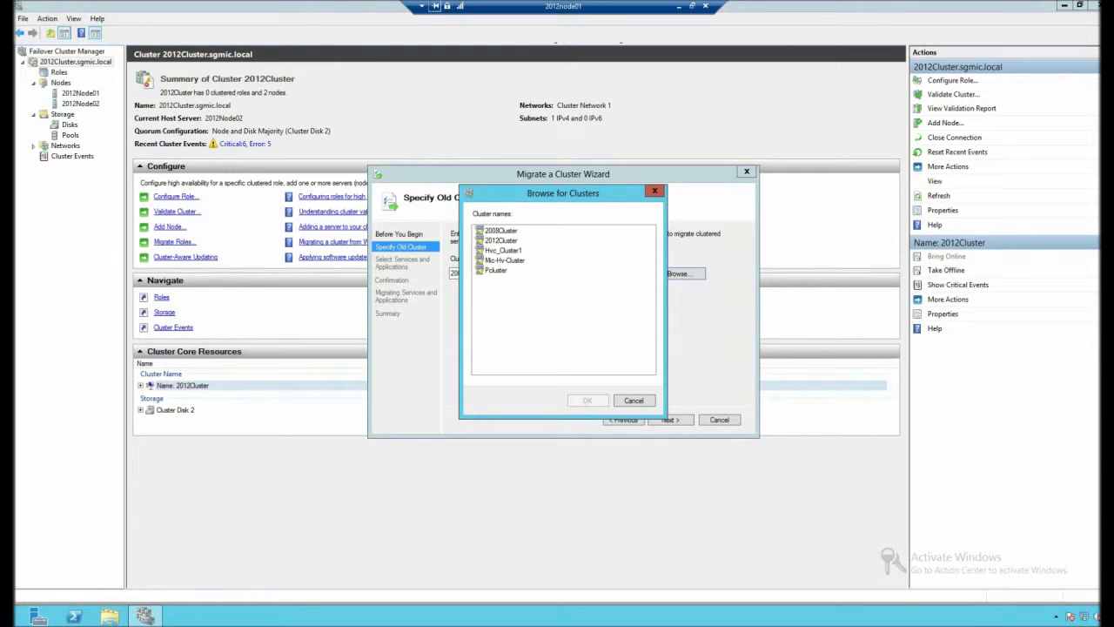
click(634, 400)
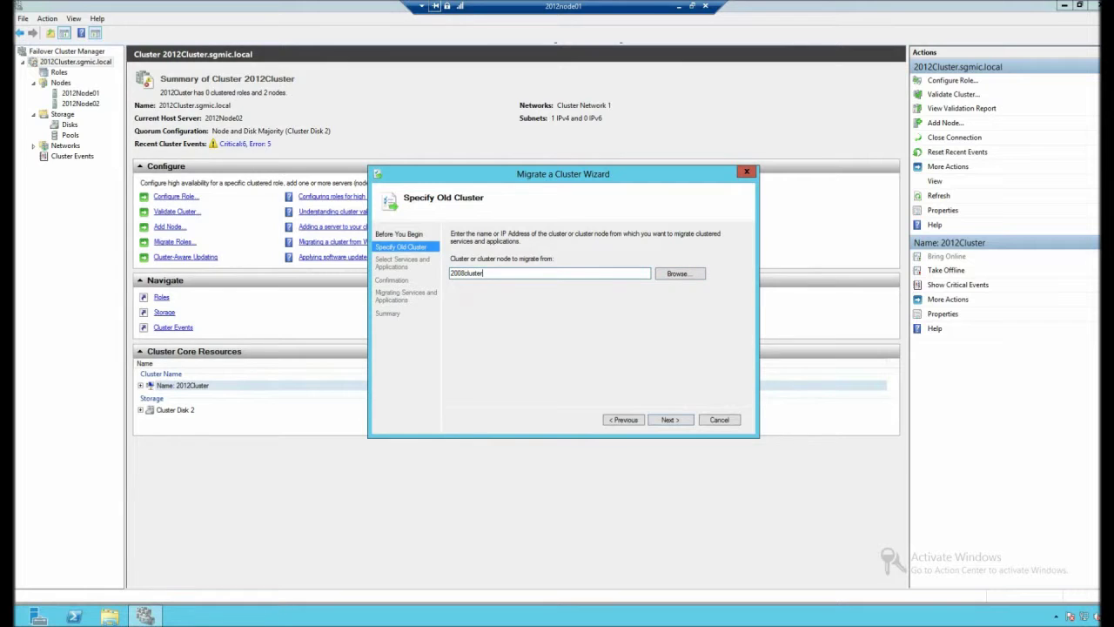
key(Return)
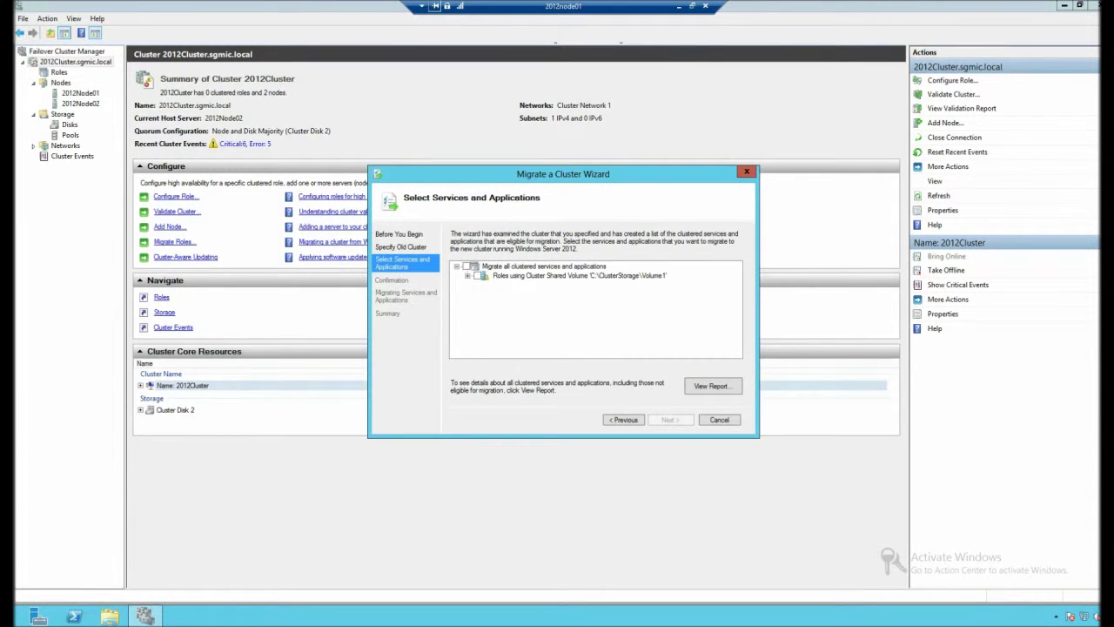
Expand the roles using Cluster Shared Volume Volume1 and select all clustered services and applications for migration, including SQL01 and WEB01
click(467, 276)
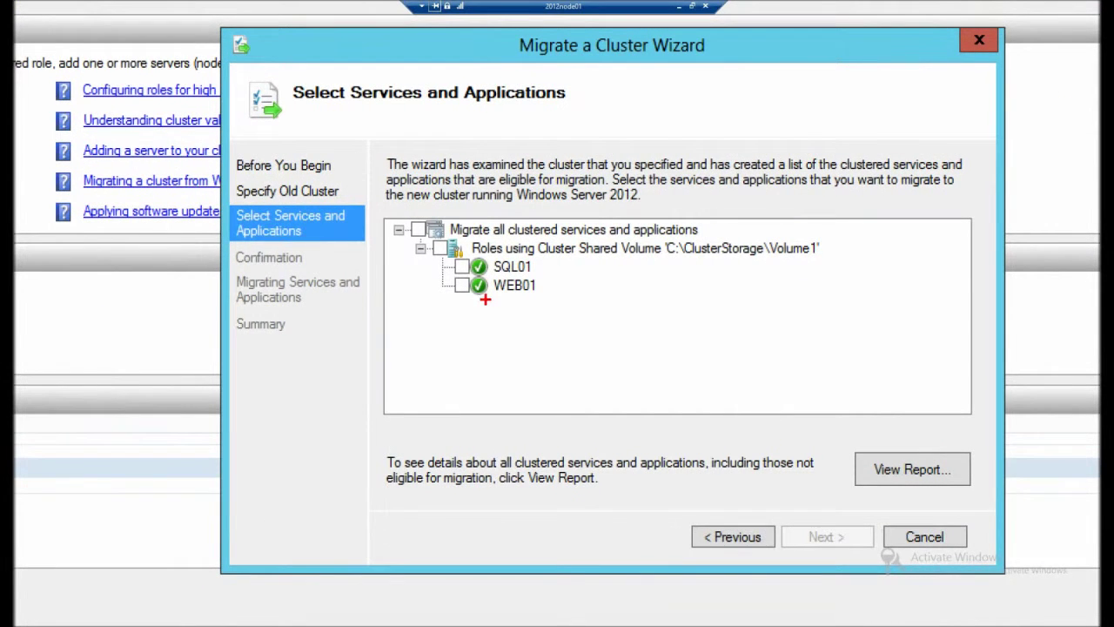
drag(542, 261, 600, 236)
drag(551, 283, 613, 266)
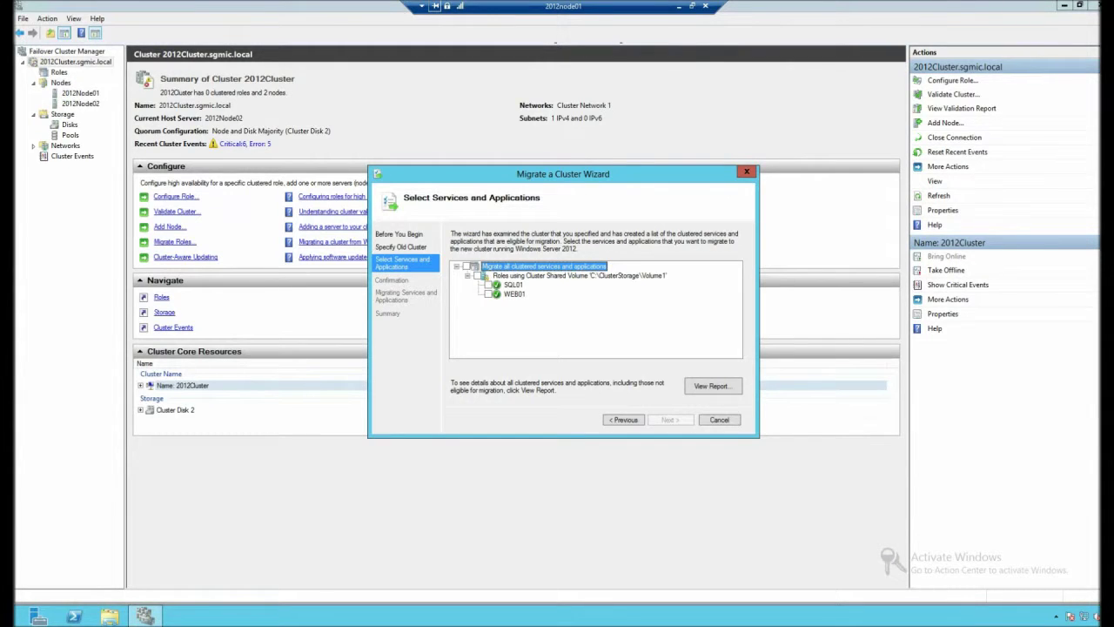
key(space)
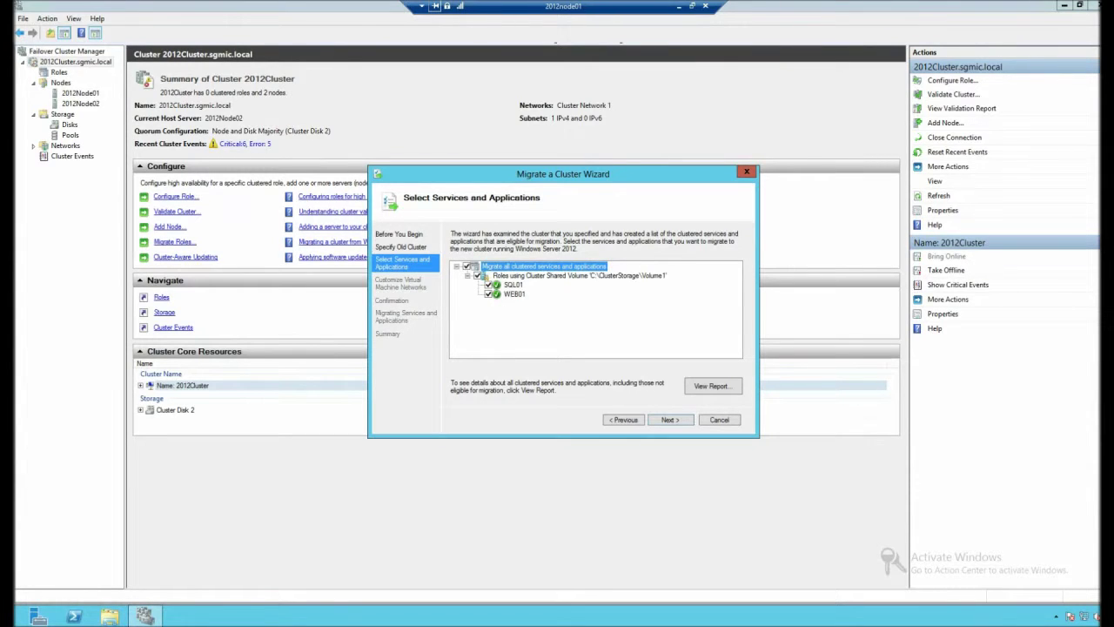
key(space)
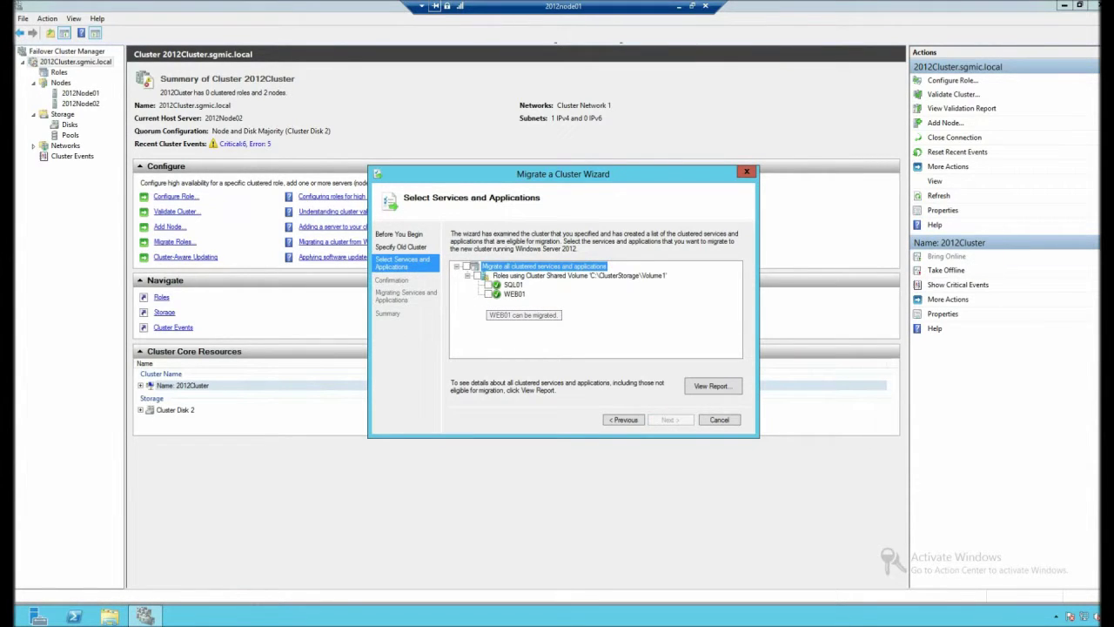
key(space)
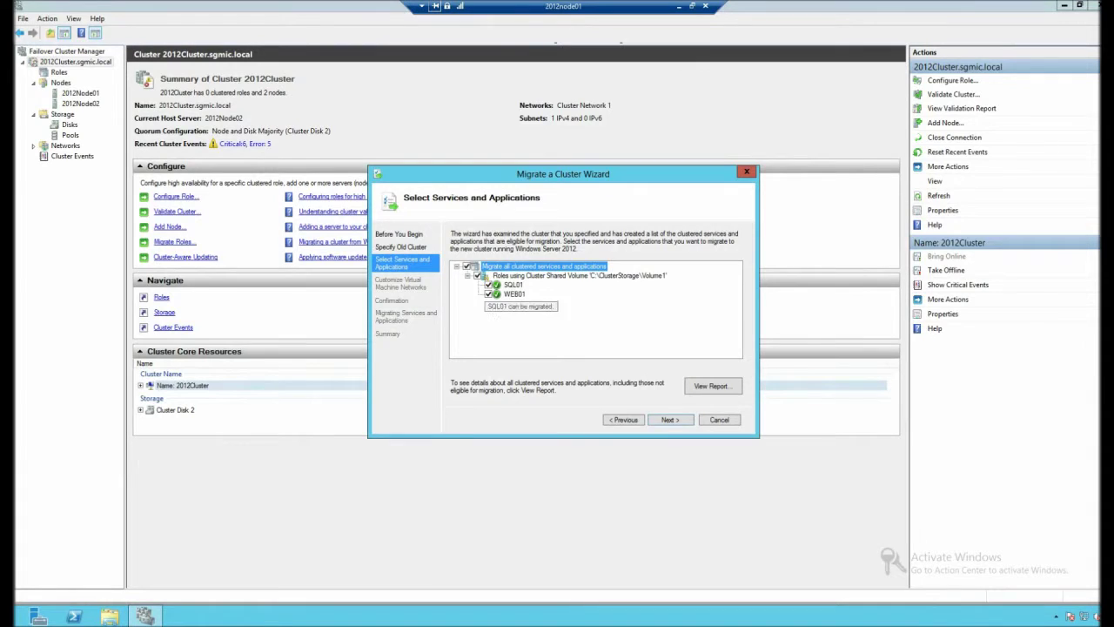
key(space)
key(space)
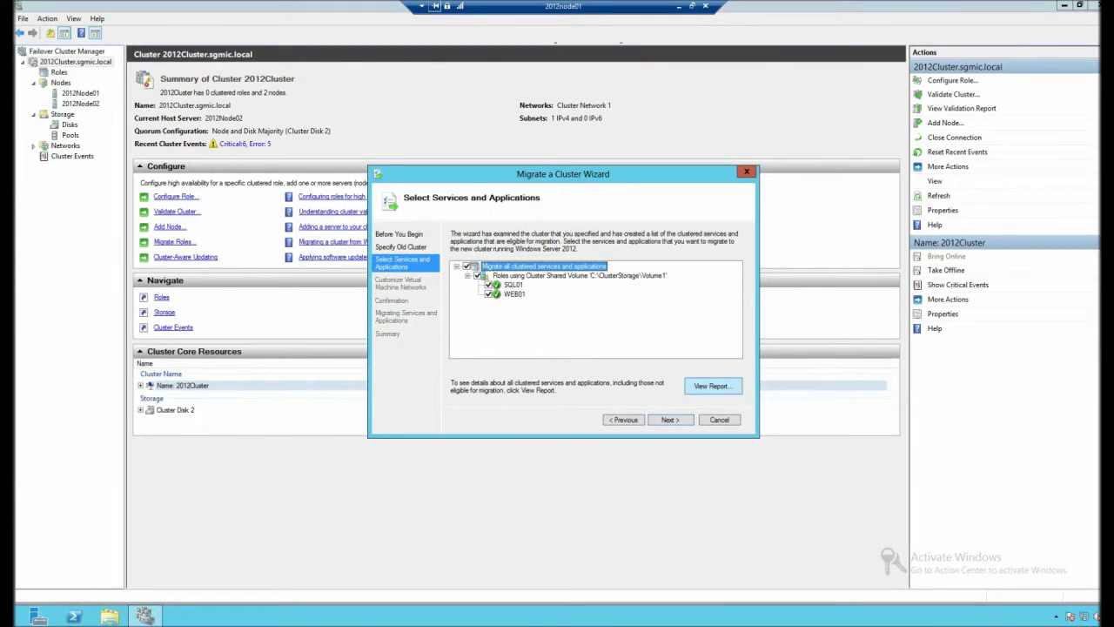
View the pre-migration report, accepting Internet Explorer's recommended settings, and examine the migration eligibility of Available Storage and Cluster Disk 2
click(712, 386)
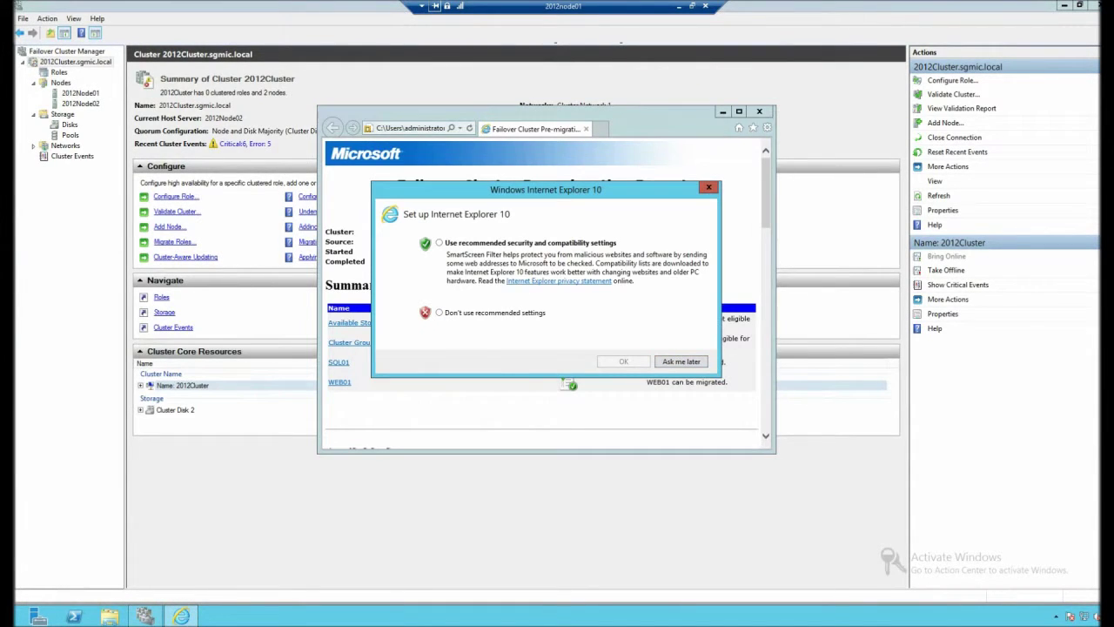
click(440, 243)
click(623, 361)
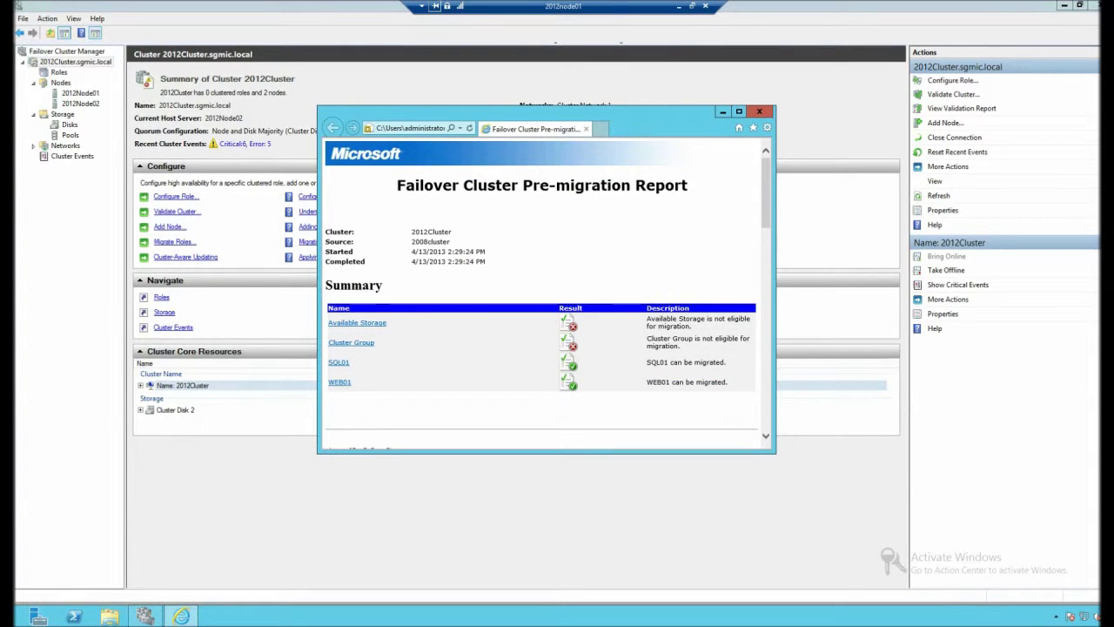
click(739, 111)
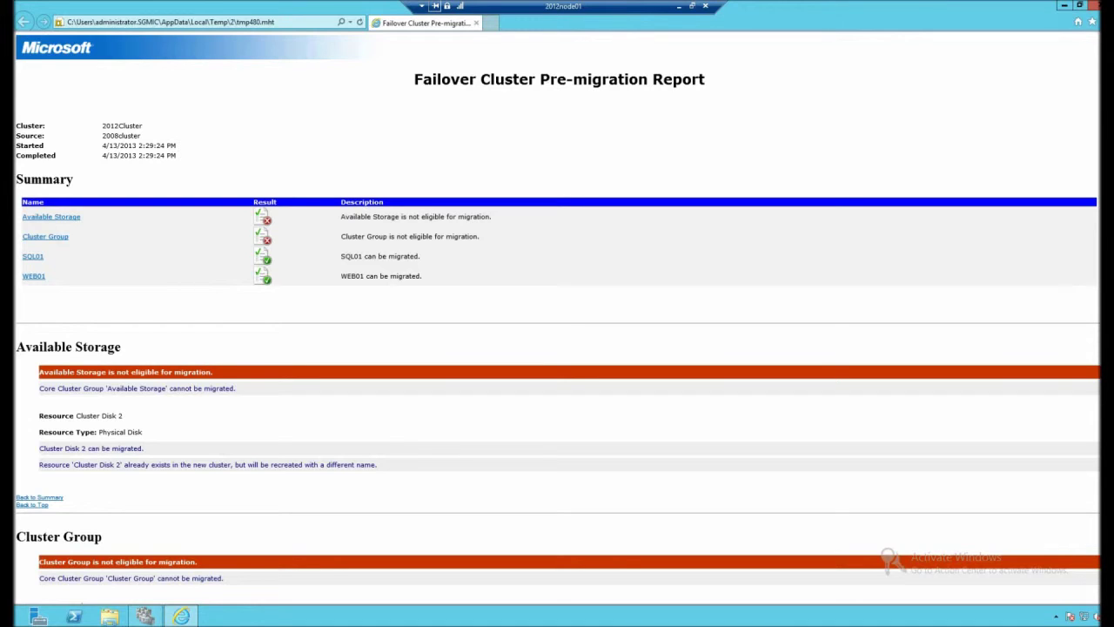
drag(81, 448, 148, 460)
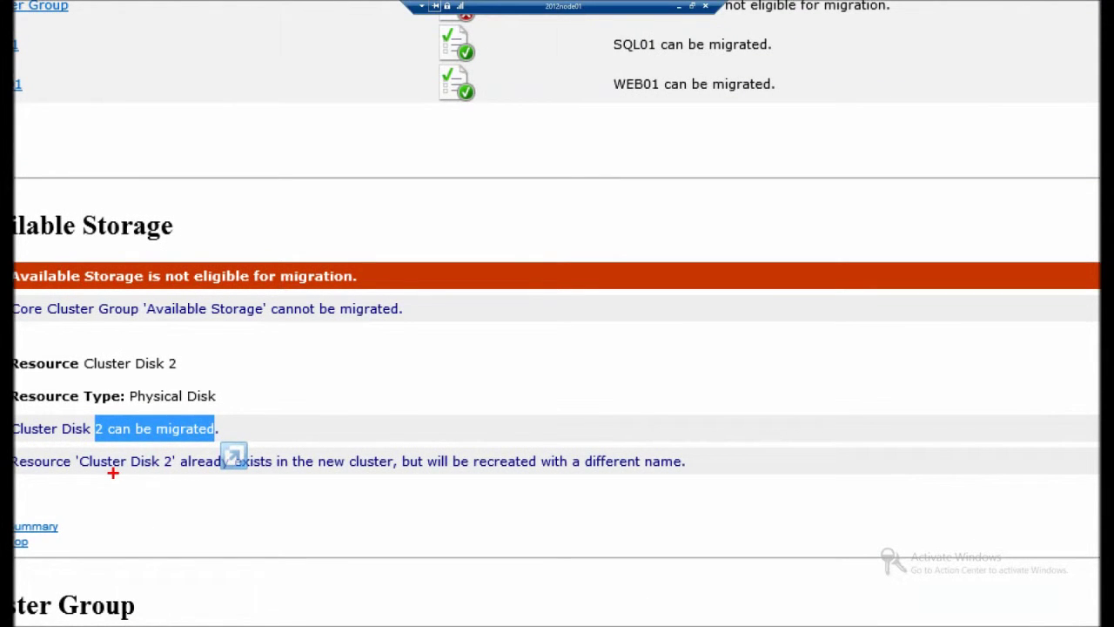
drag(114, 473, 209, 524)
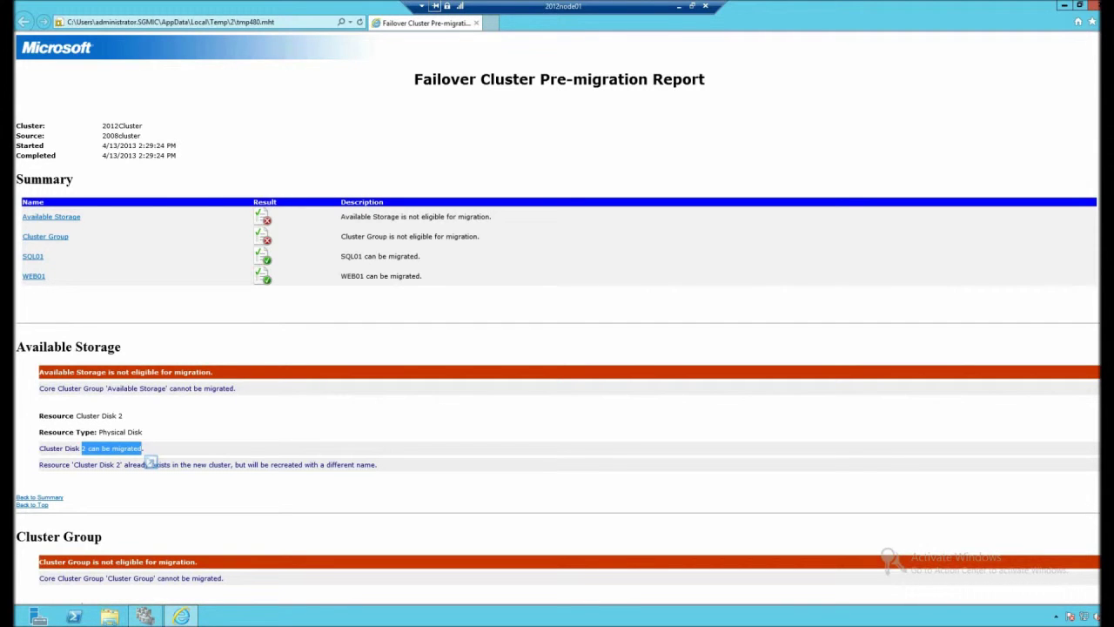
click(1096, 5)
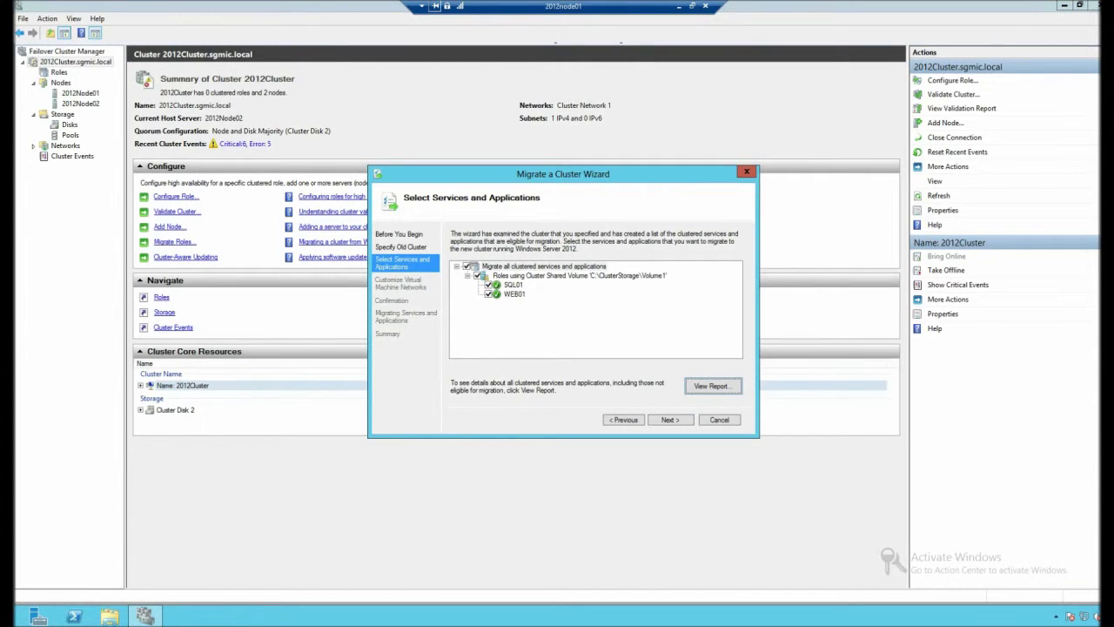
Map the old 2008Cluster virtual network switch to the new 2012Cluster switch and continue to the confirmation
click(669, 420)
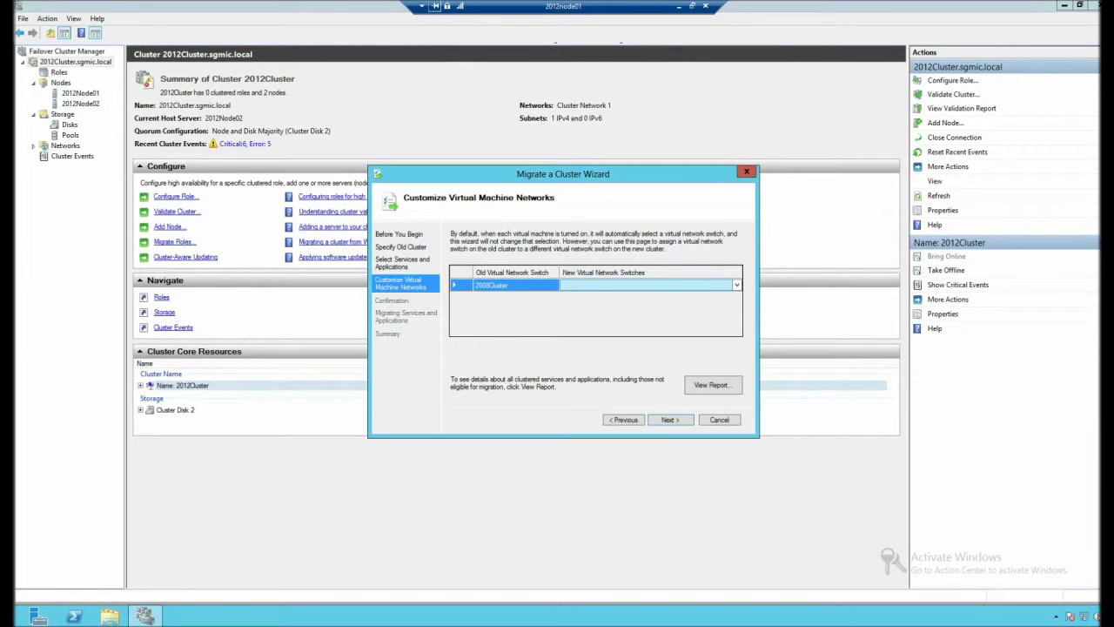
click(736, 285)
click(577, 295)
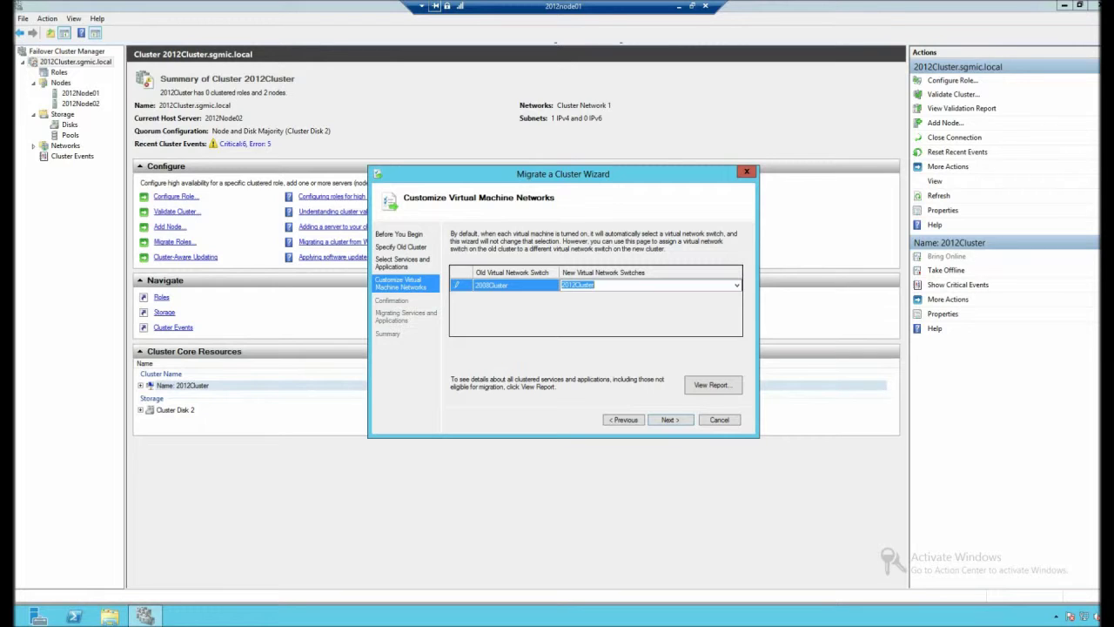
key(Return)
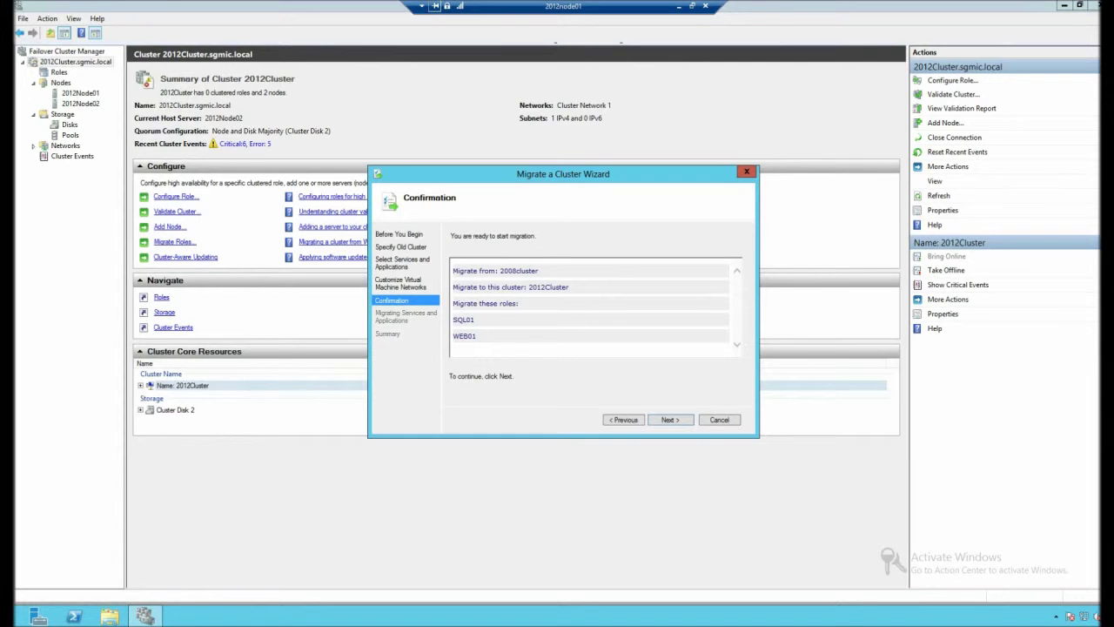
Run the migration of SQL01 and WEB01 to 2012Cluster and open the migration report in a maximized window
key(Return)
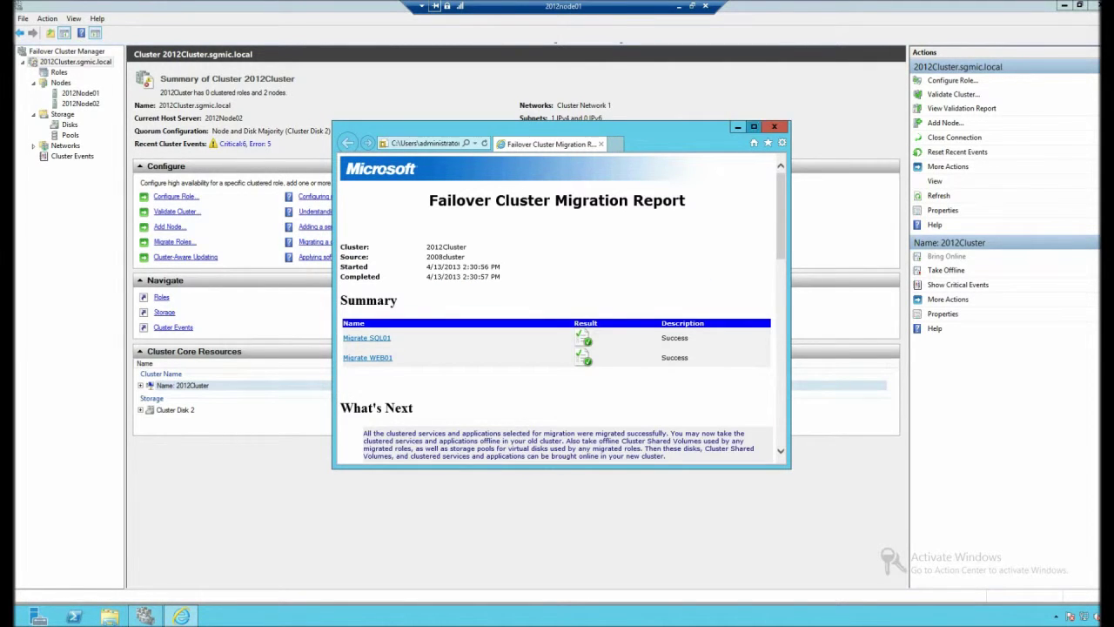
click(754, 126)
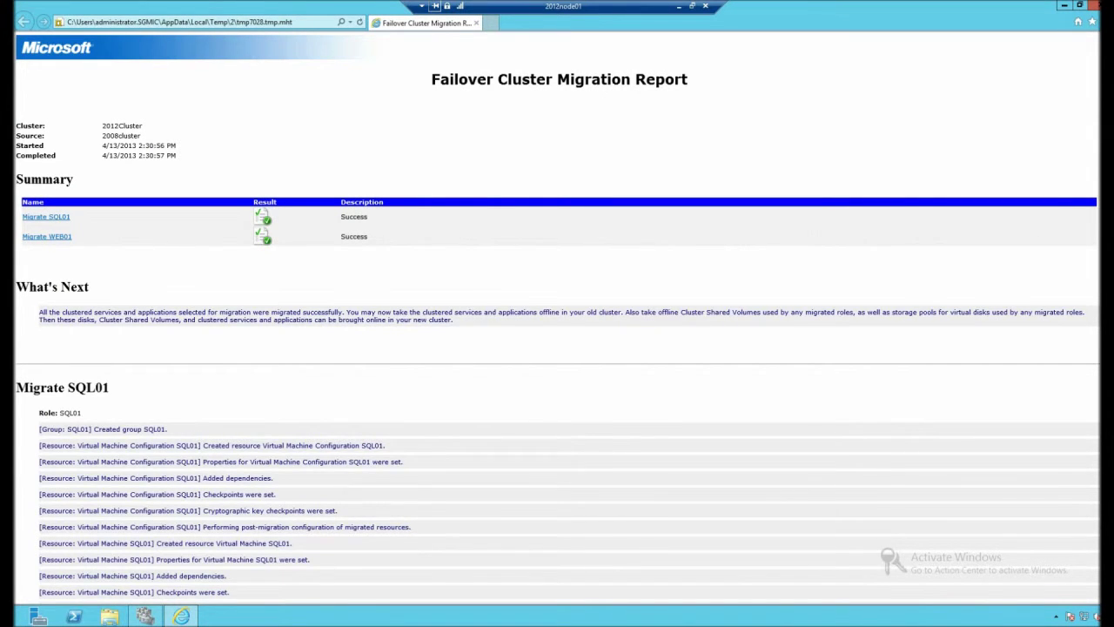
Review the SQL01 and WEB01 sections of the migration report, close it and finish the Migrate a Cluster Wizard
scroll(557, 314, down, 3)
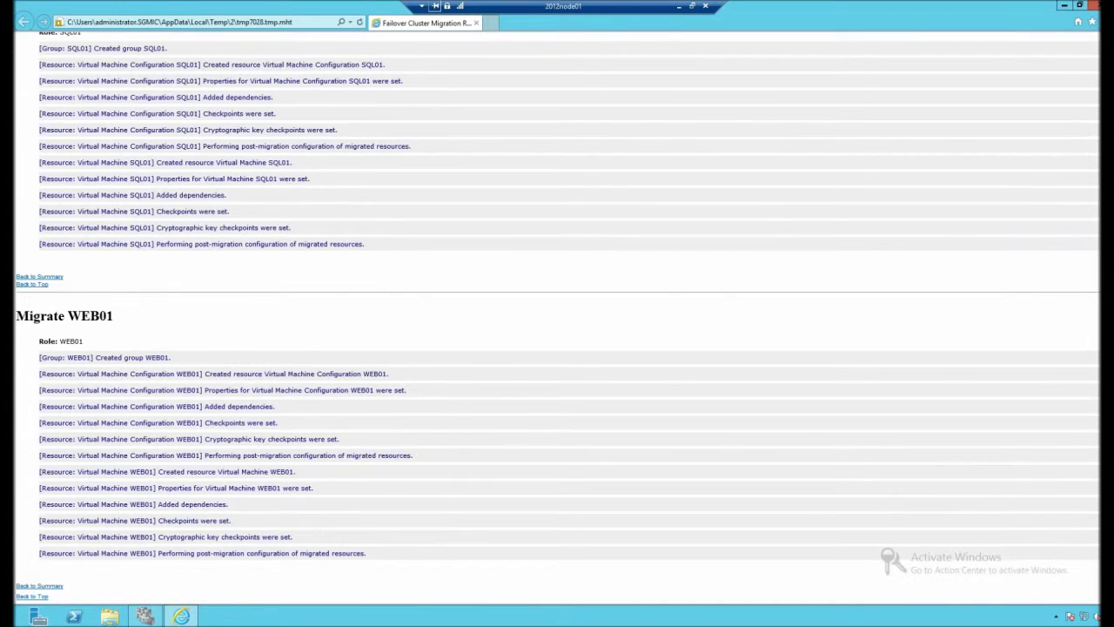
scroll(557, 313, up, 3)
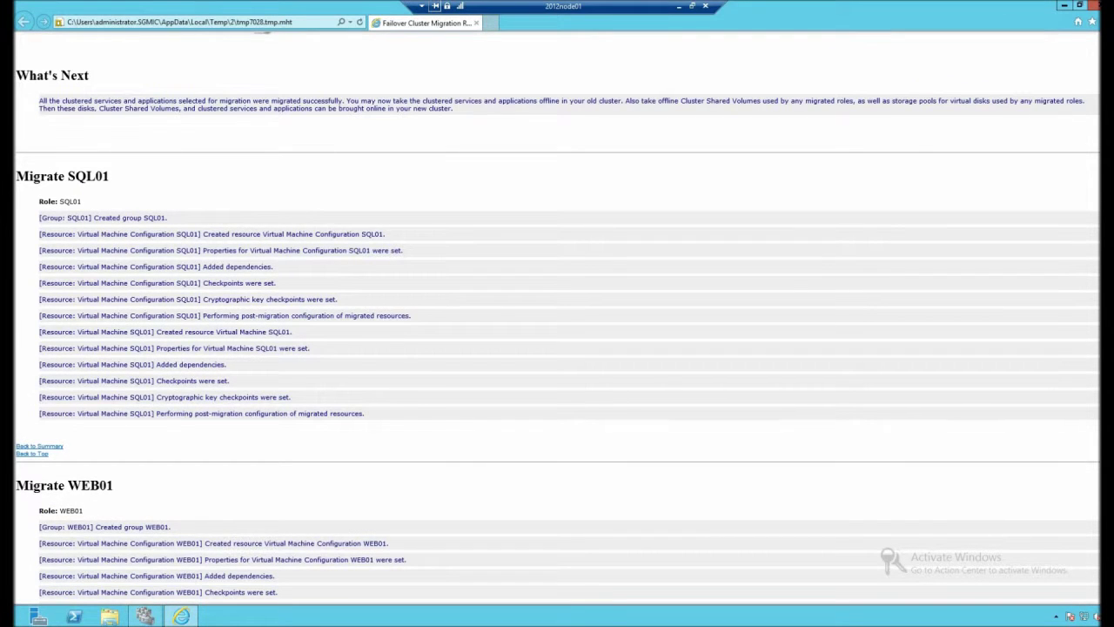
click(1094, 5)
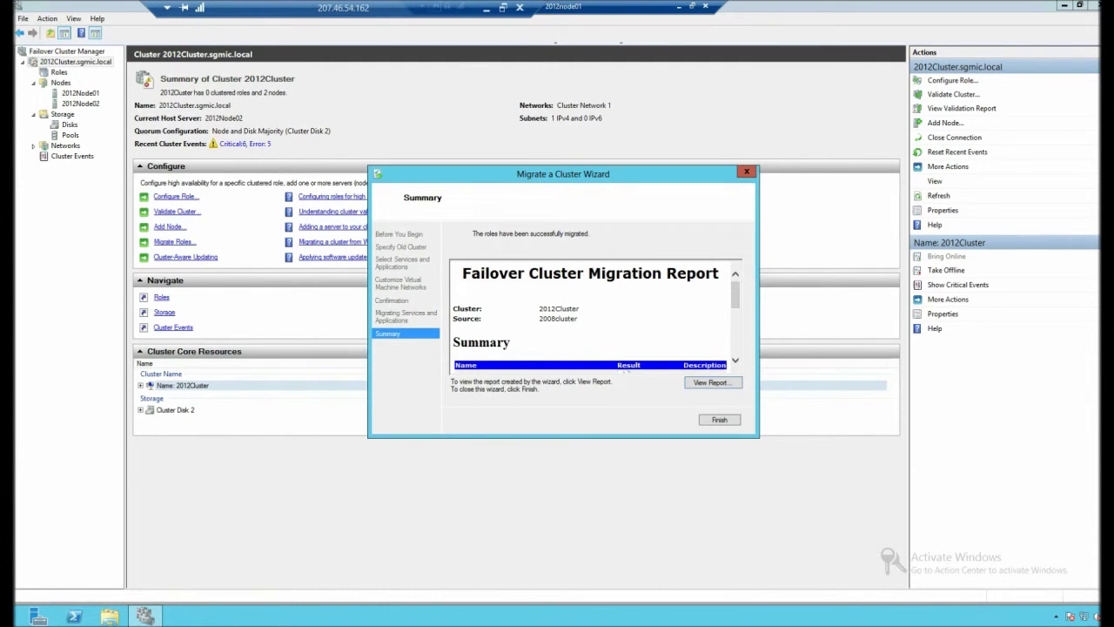
click(720, 420)
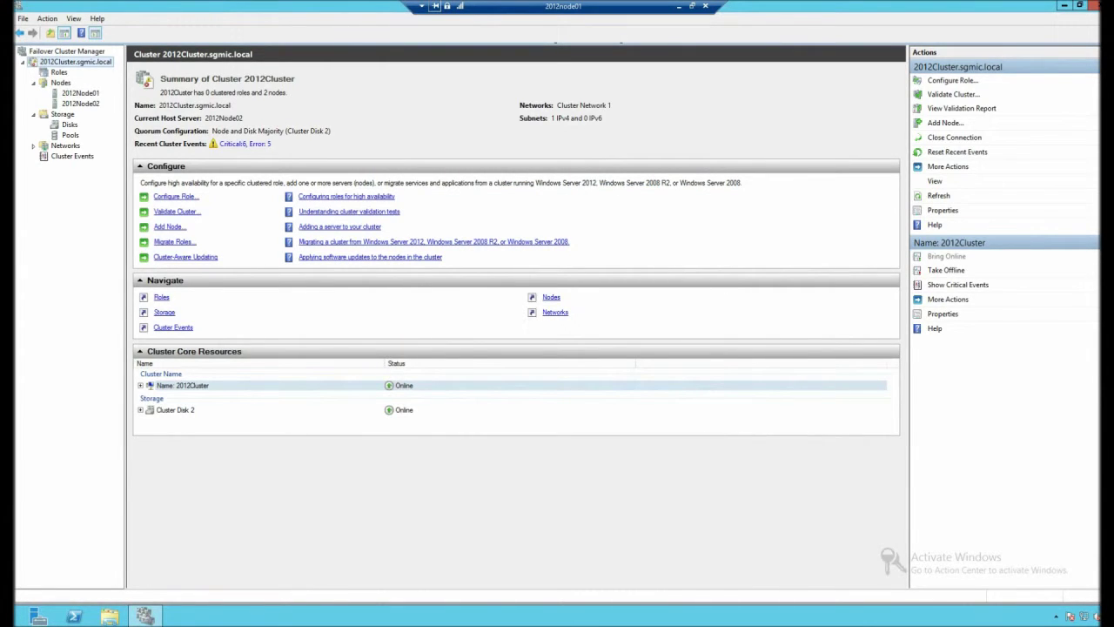
View the roles of 2012Cluster and check the summary details of the migrated virtual machines SQL01 and WEB01
click(59, 72)
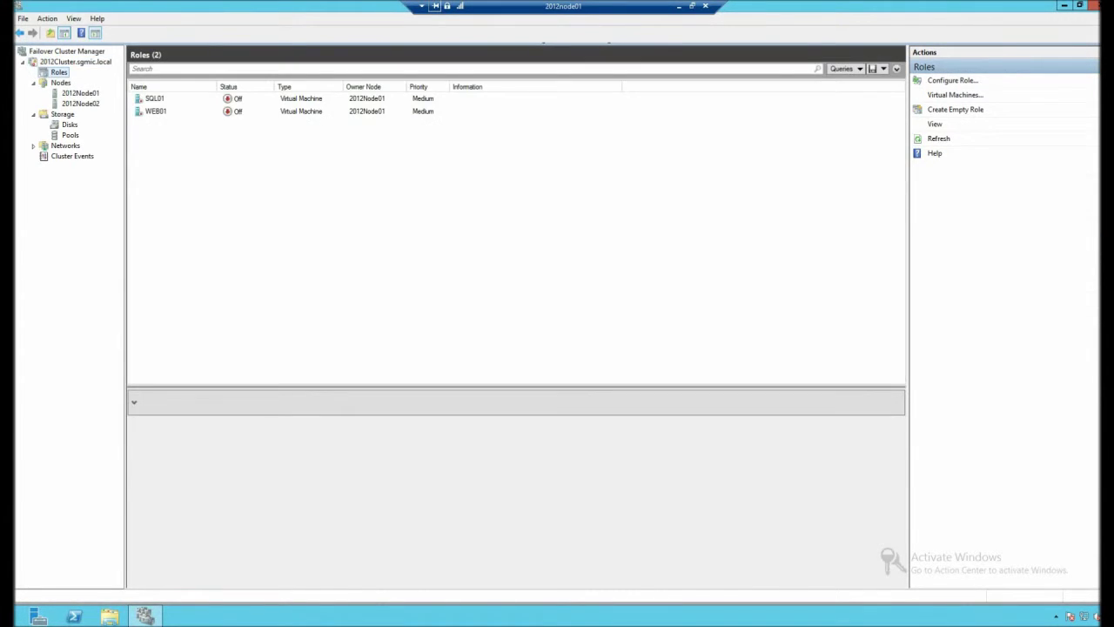
click(156, 112)
click(154, 98)
click(155, 112)
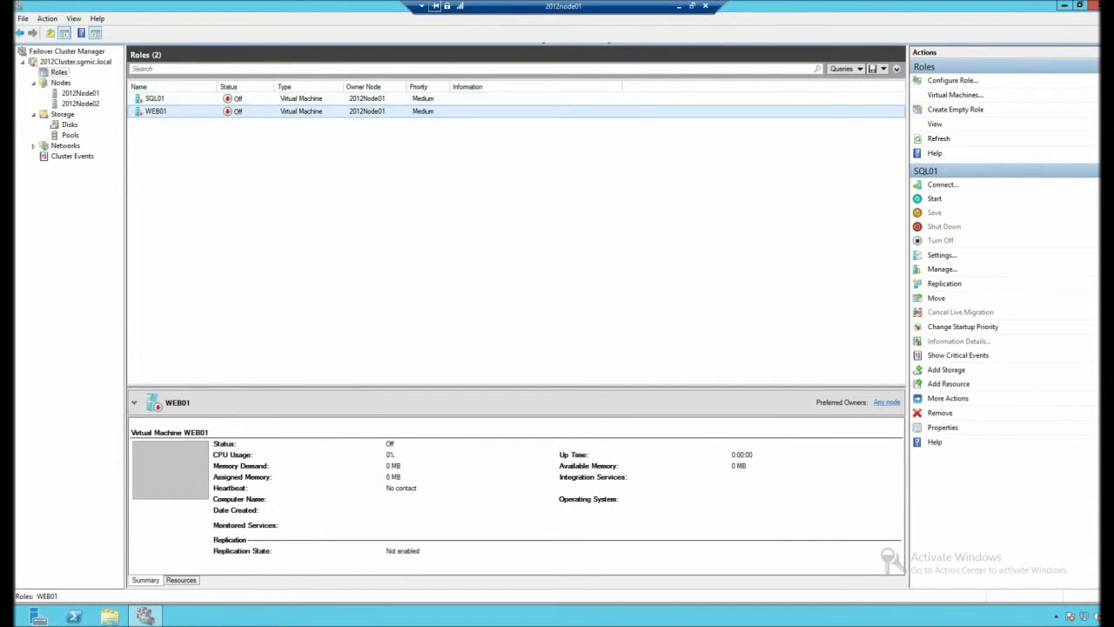
click(155, 98)
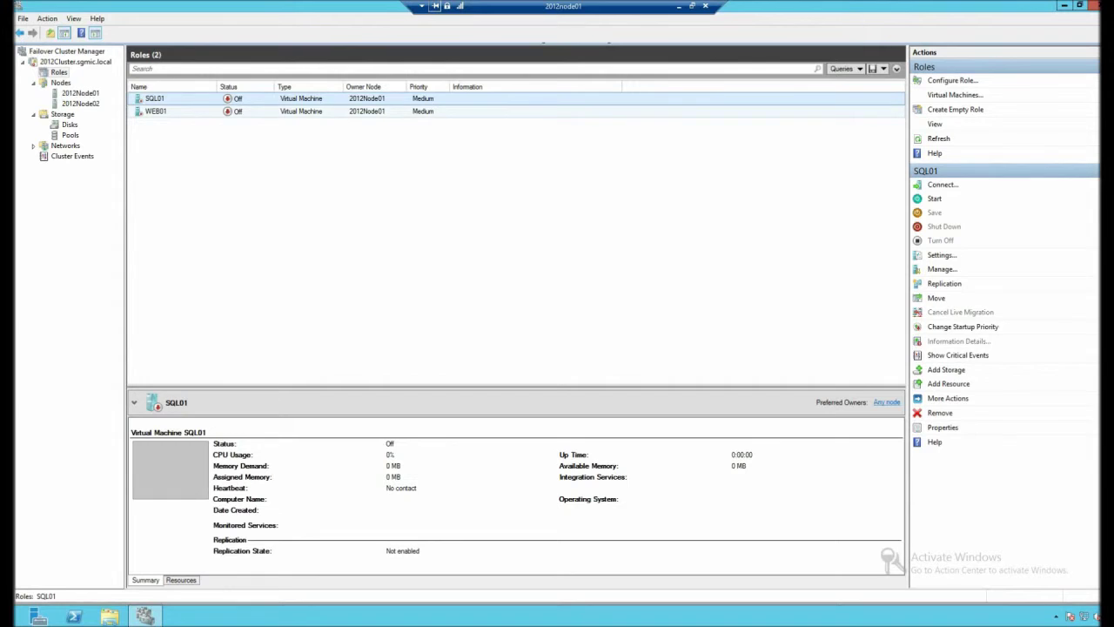
click(156, 112)
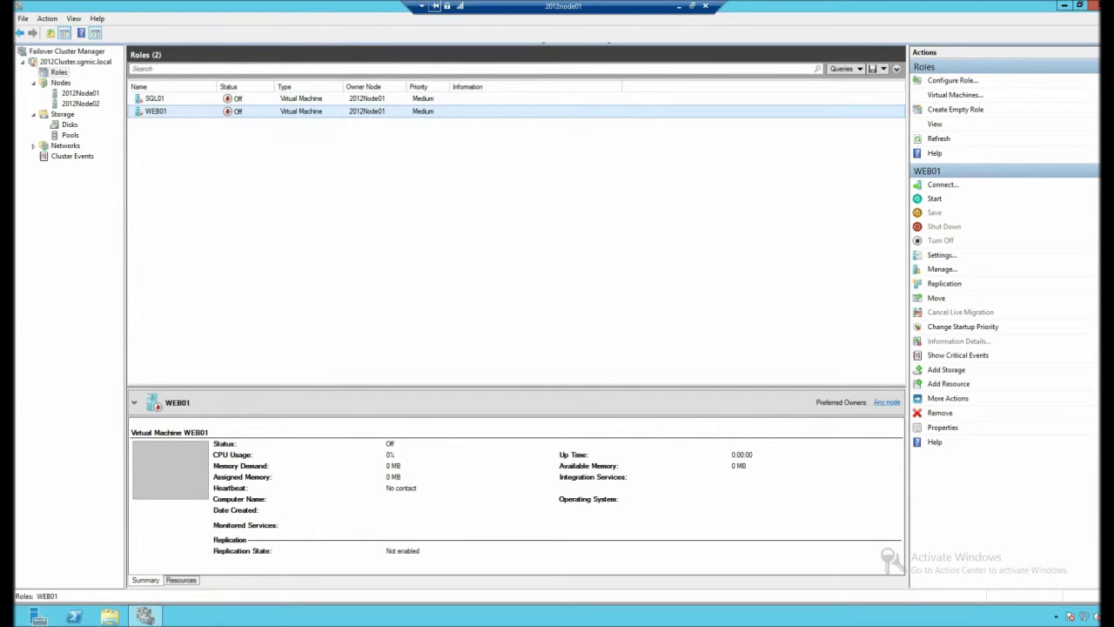
View the disks of 2012Cluster and examine the status of the migrated shared volume Cluster Disk 1 (2)
click(69, 124)
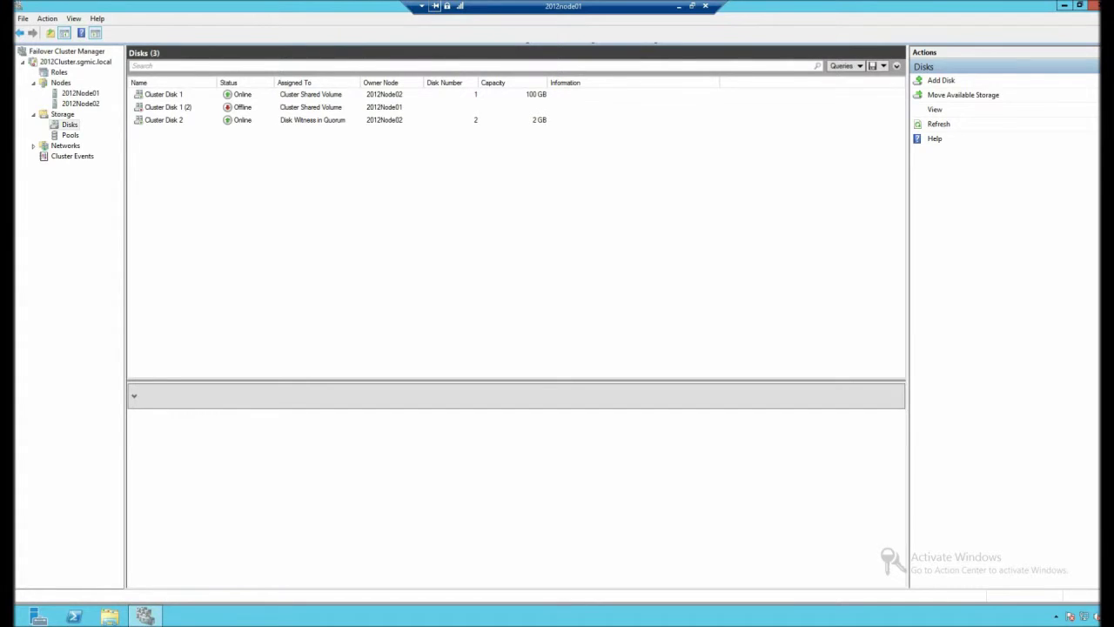
key(super+plus)
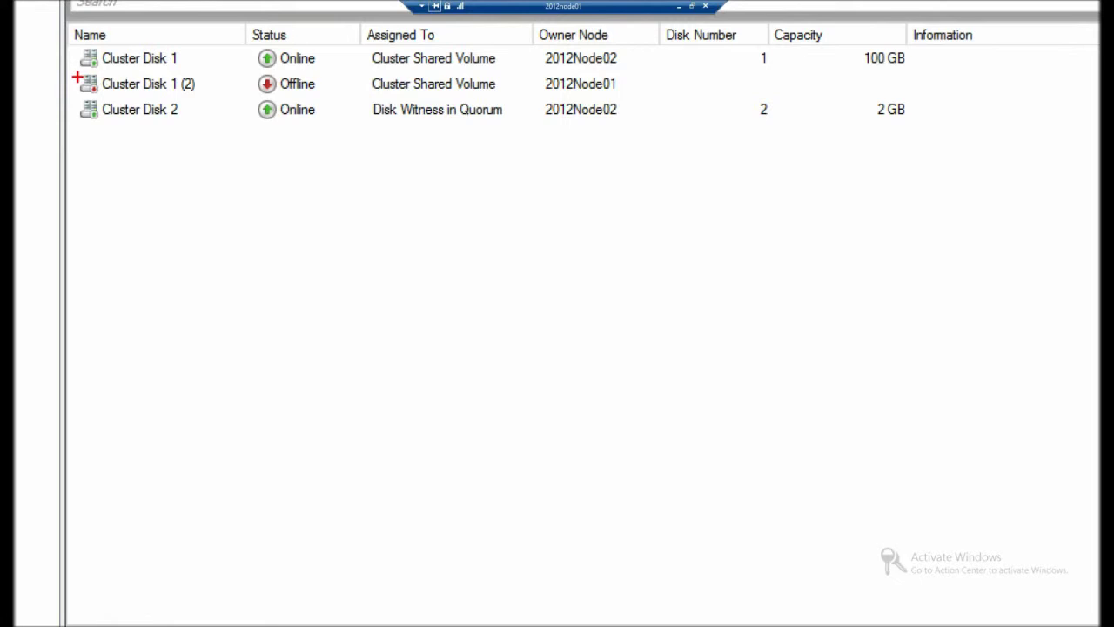
mouse_move(77, 78)
mouse_down()
mouse_move(211, 90)
mouse_move(236, 104)
mouse_move(211, 94)
mouse_up()
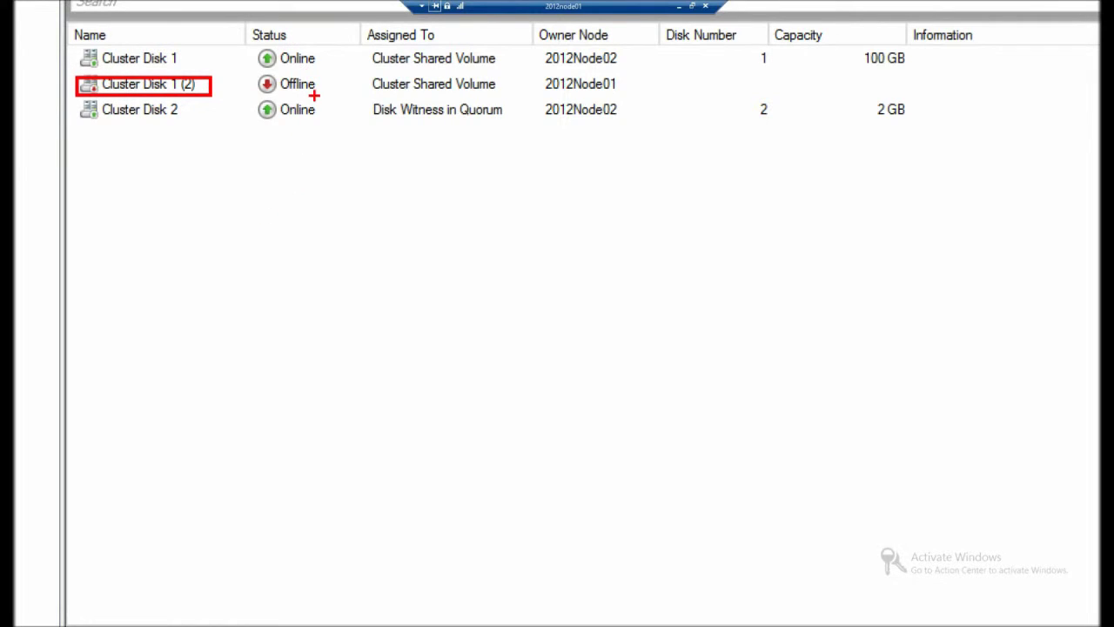
drag(315, 87, 365, 132)
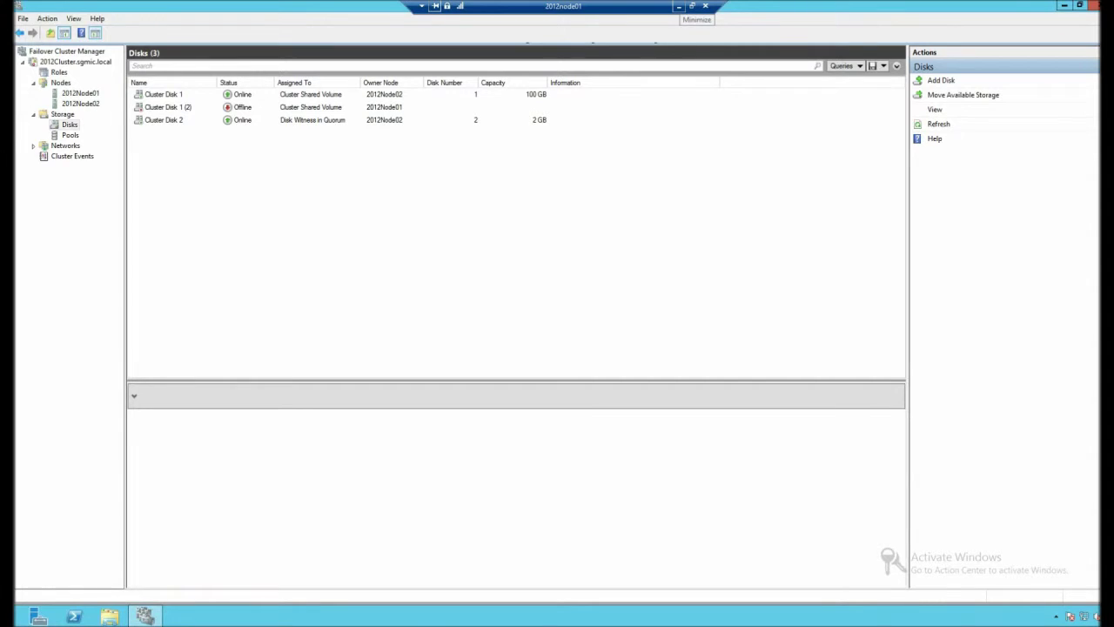
Switch to the 2008node01 remote session and check the summaries of SQL01 and WEB01 on the old cluster
click(678, 6)
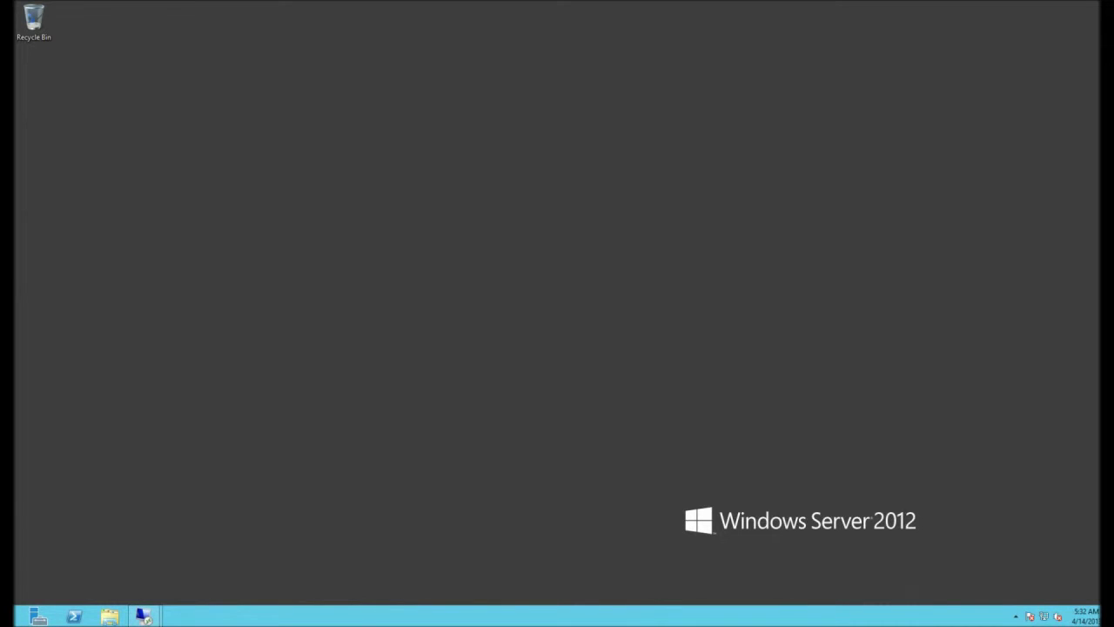
mouse_move(144, 616)
click(82, 550)
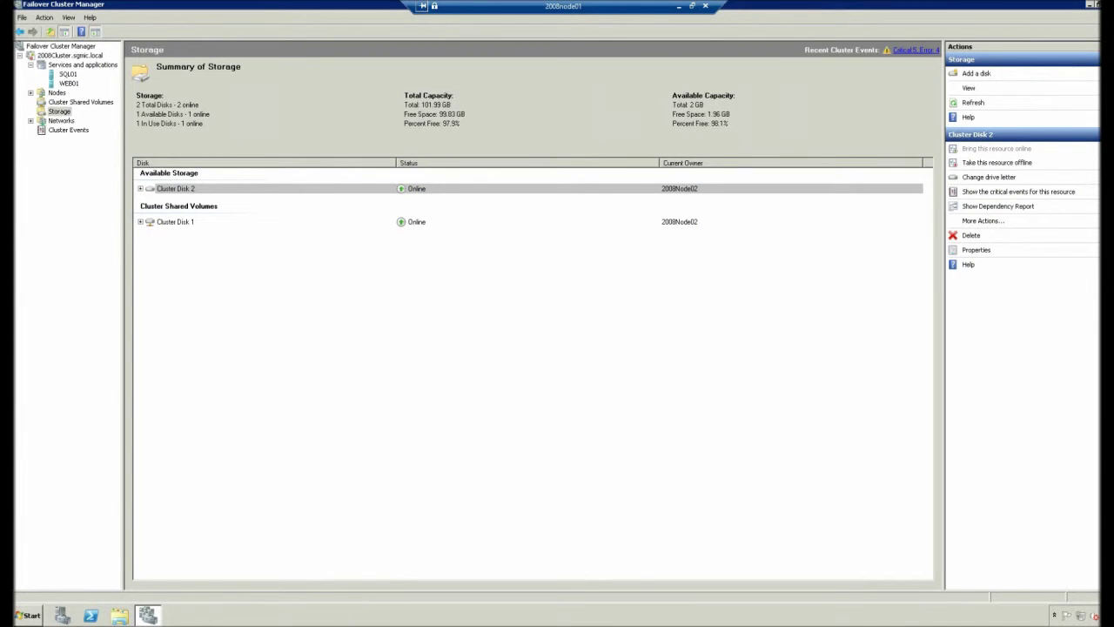
click(67, 74)
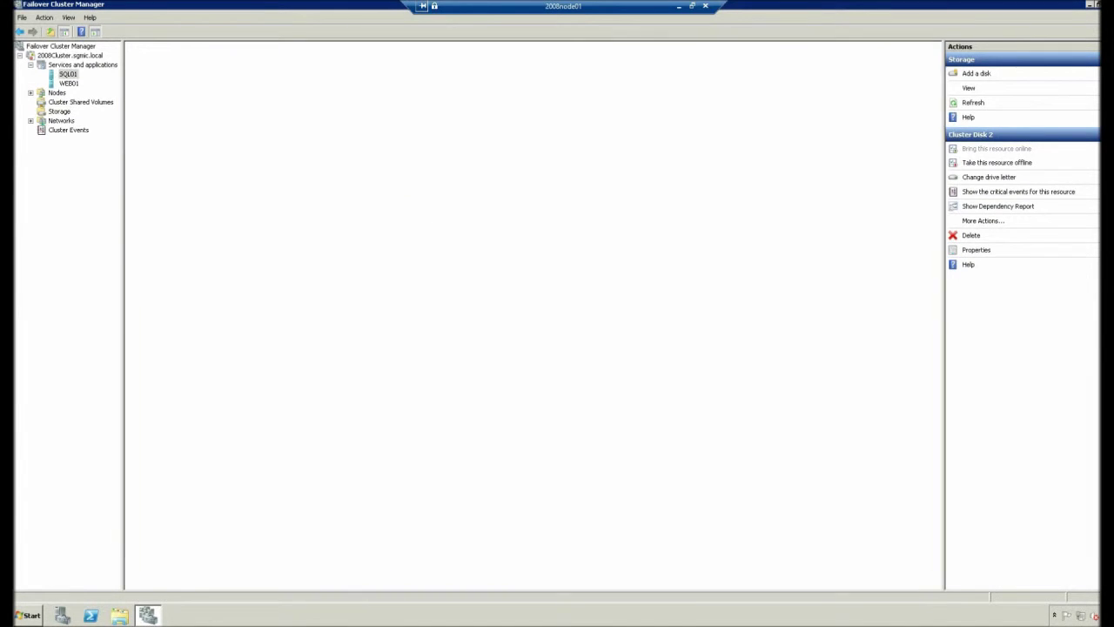
click(69, 83)
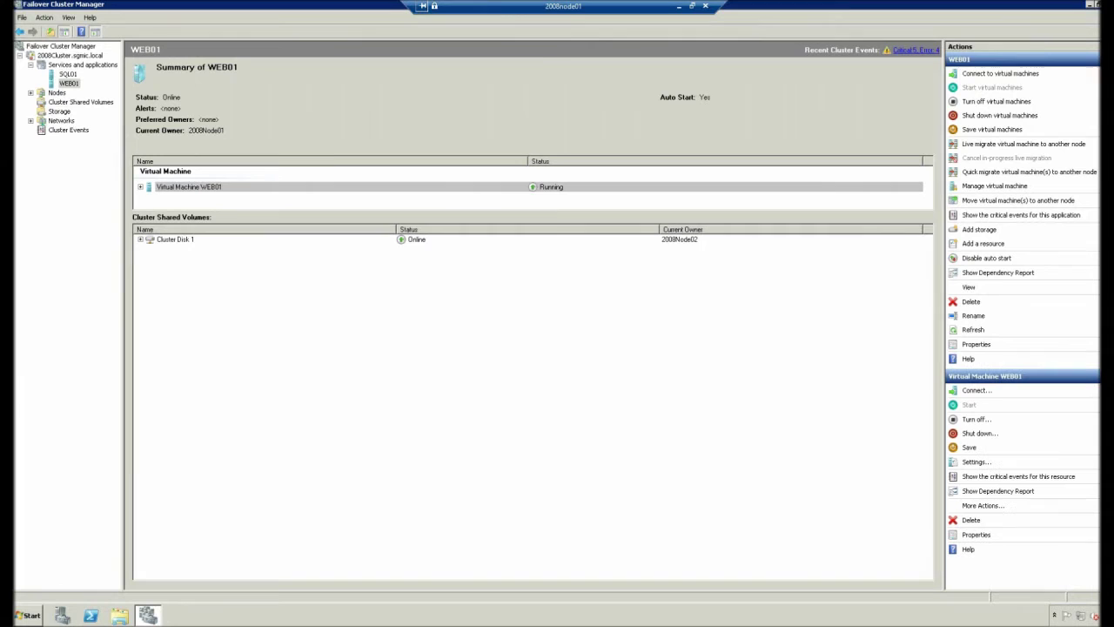
click(68, 74)
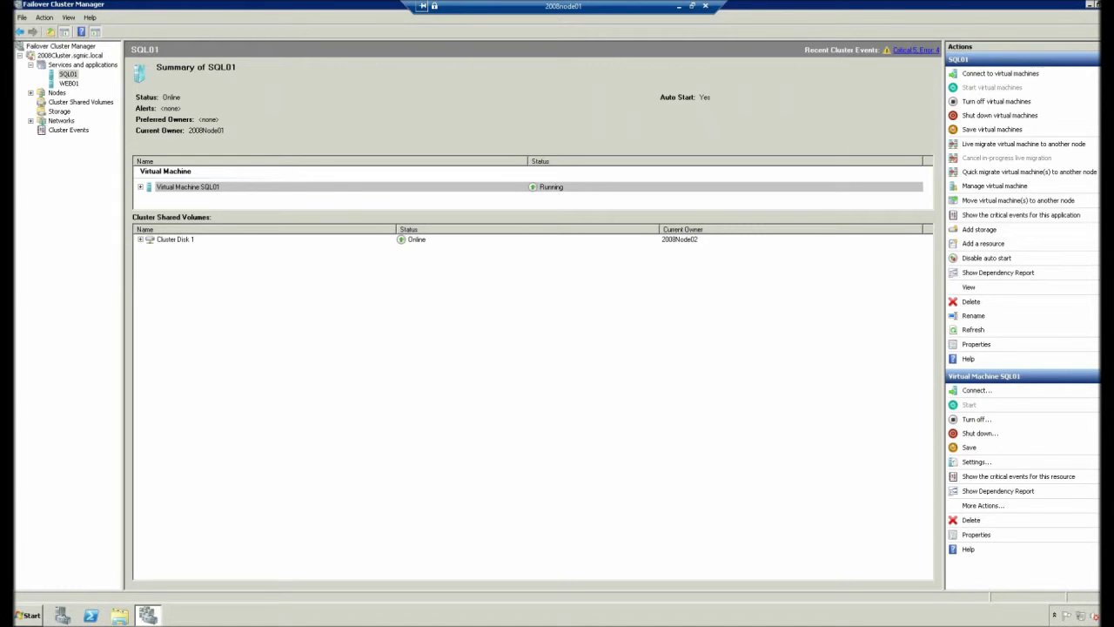
Try to shut down the SQL01 virtual machine from the old cluster's list of services and applications
right_click(67, 74)
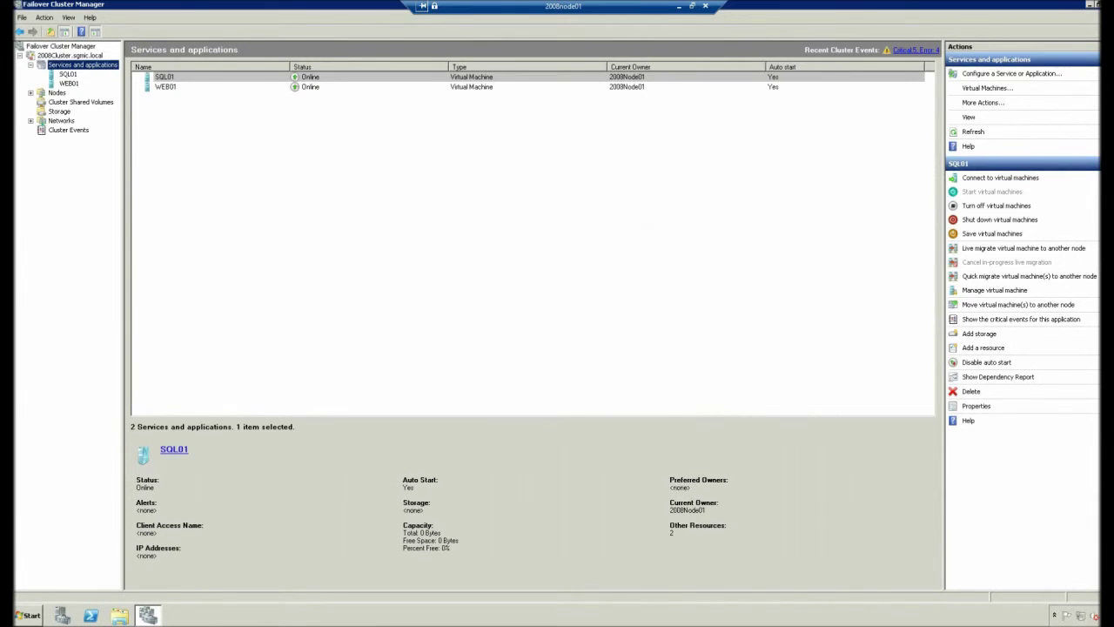
right_click(202, 77)
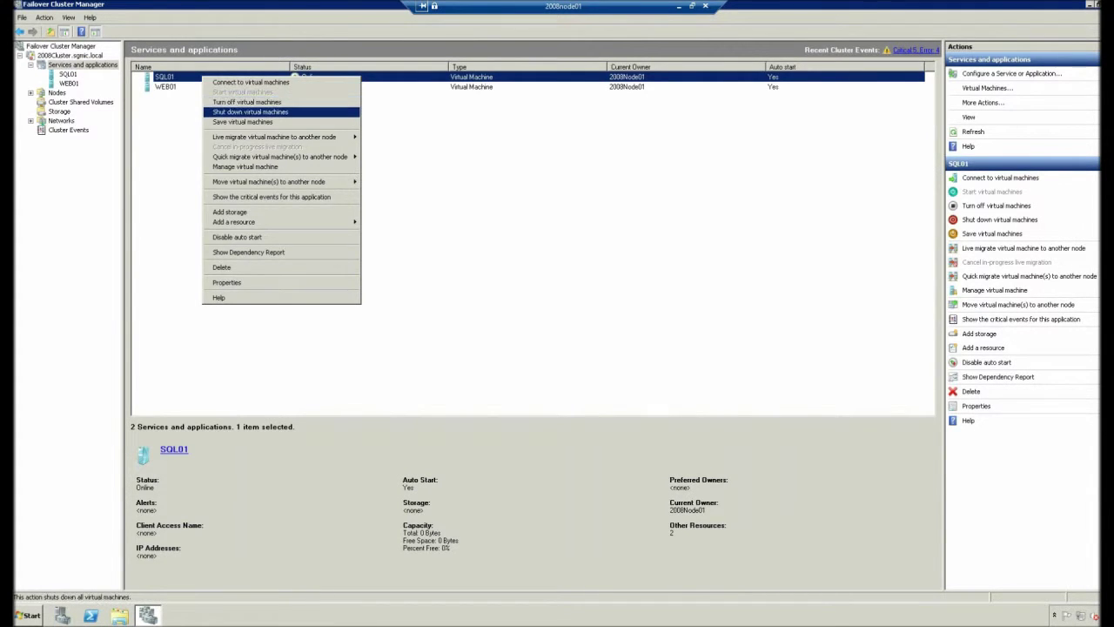
key(Return)
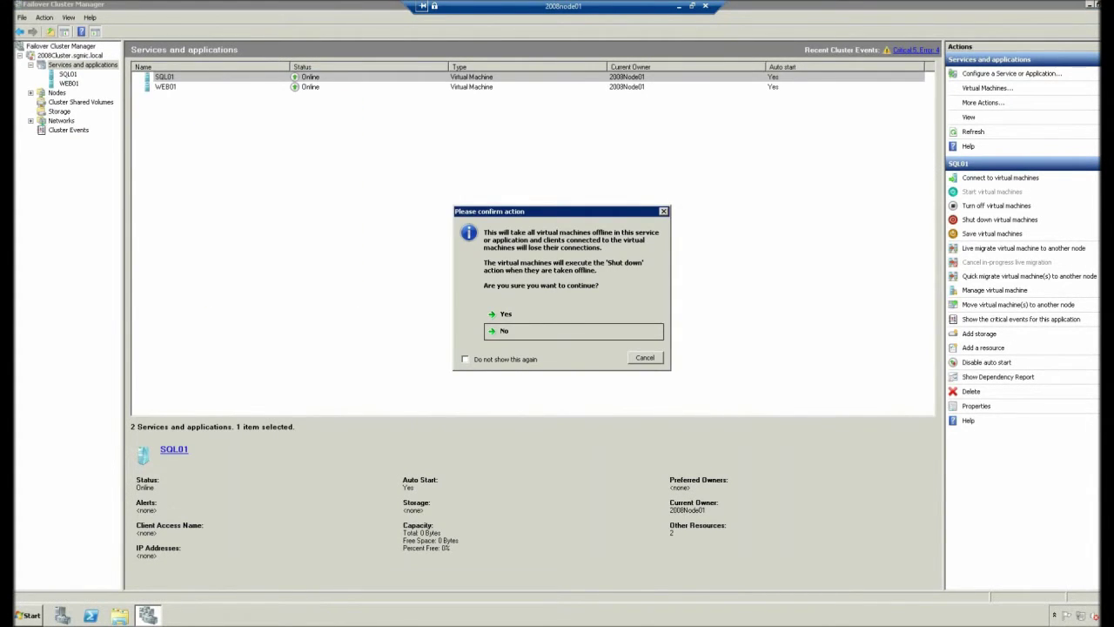
click(506, 314)
Shut down the WEB01 virtual machine on the old 2008Cluster and confirm taking it offline
click(315, 87)
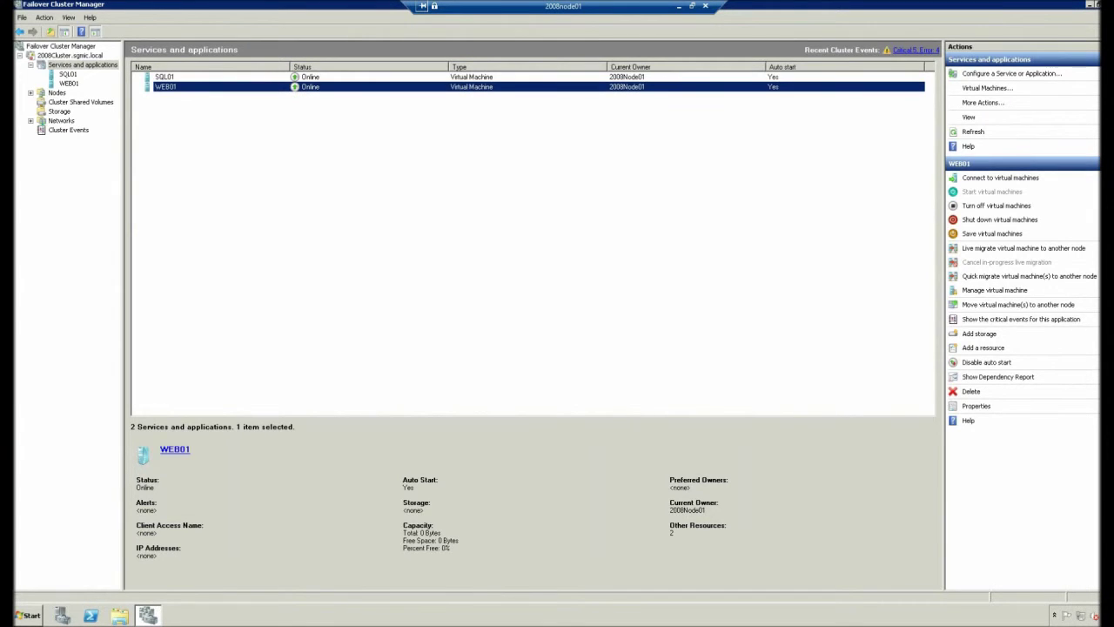
right_click(315, 87)
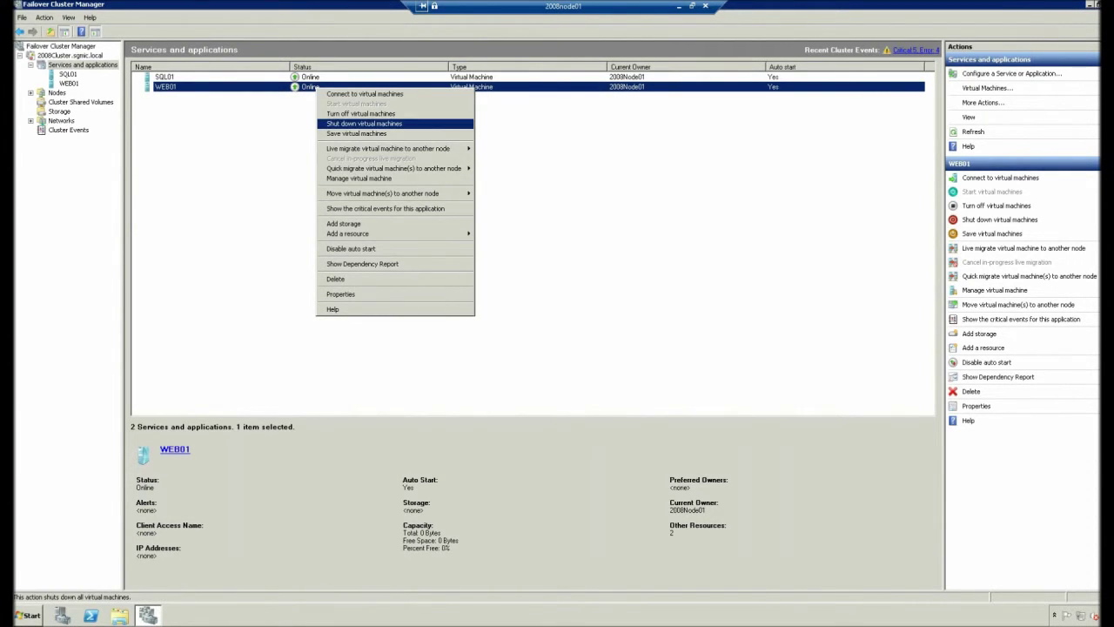
click(364, 123)
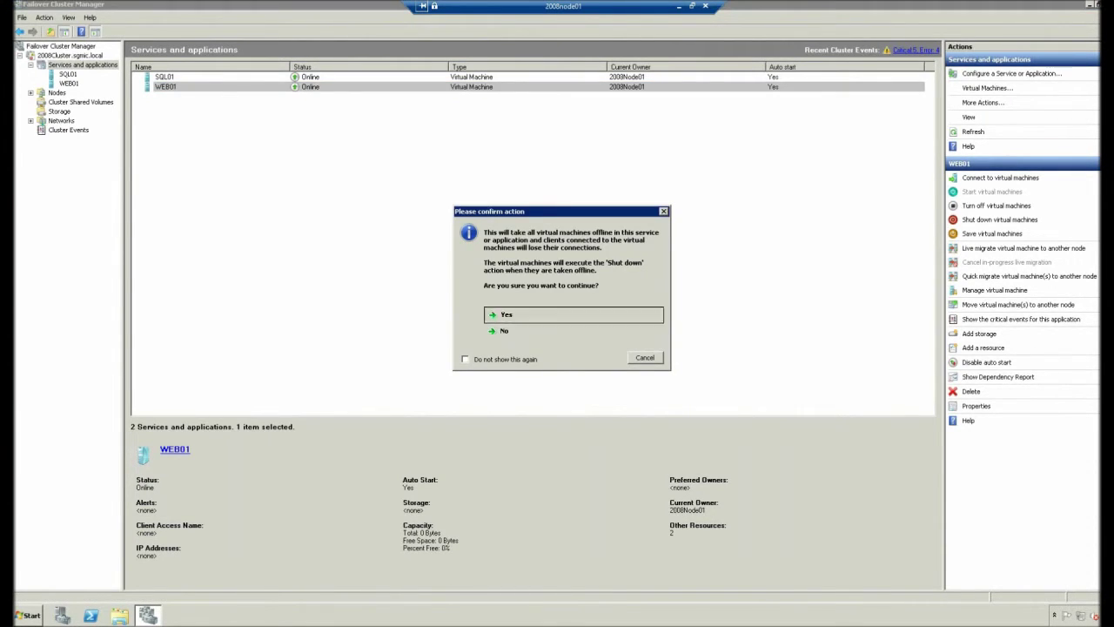
click(522, 315)
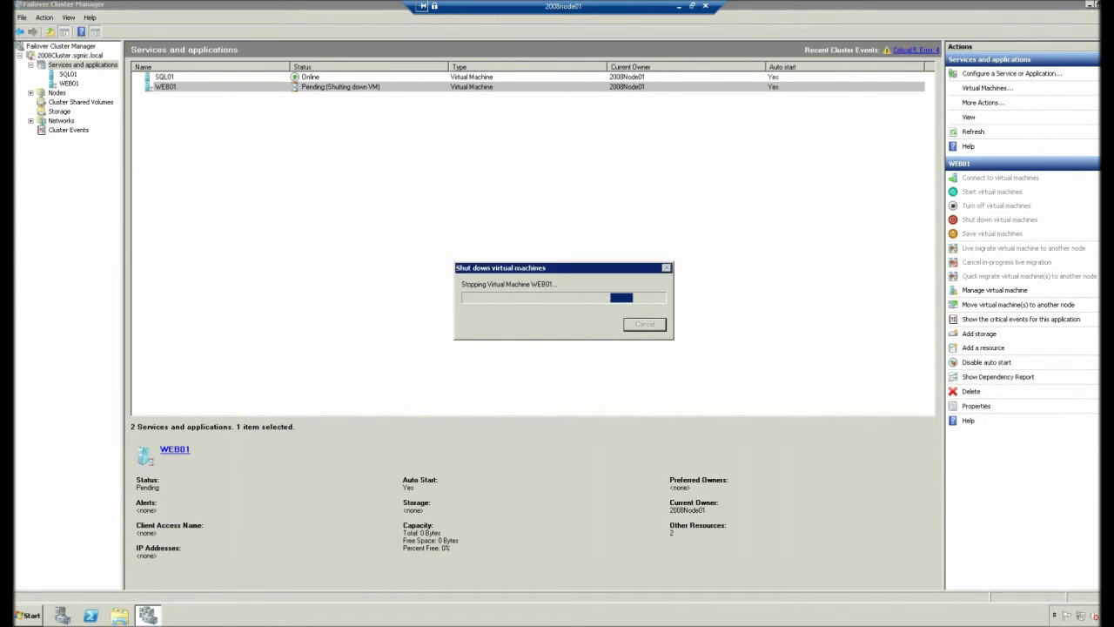
Shut down the SQL01 virtual machine on the old 2008Cluster and confirm the action
right_click(313, 78)
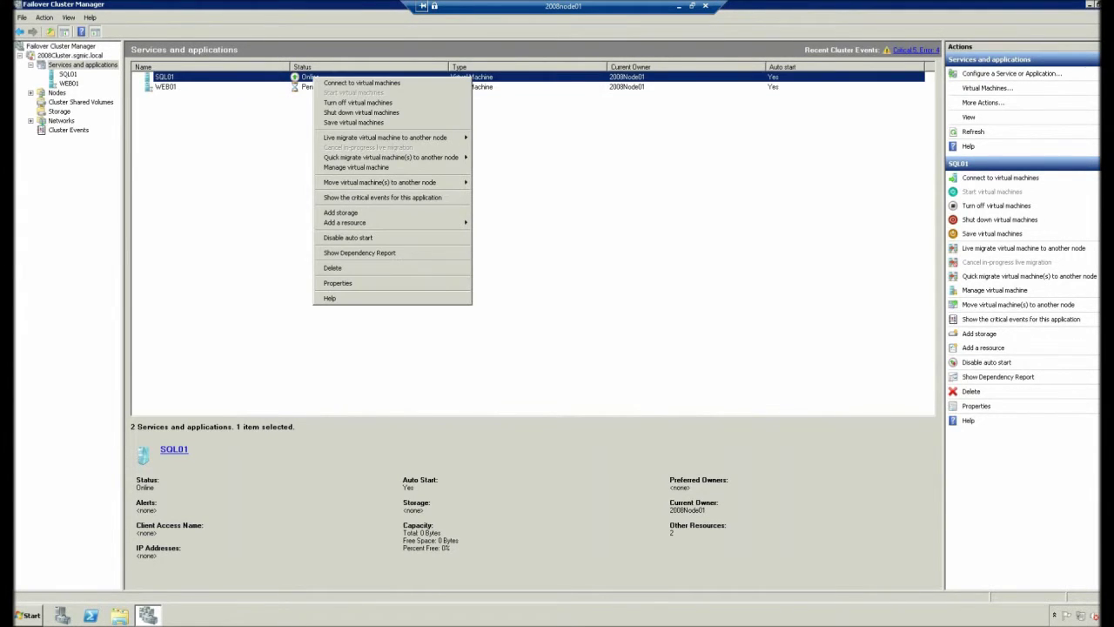
click(362, 112)
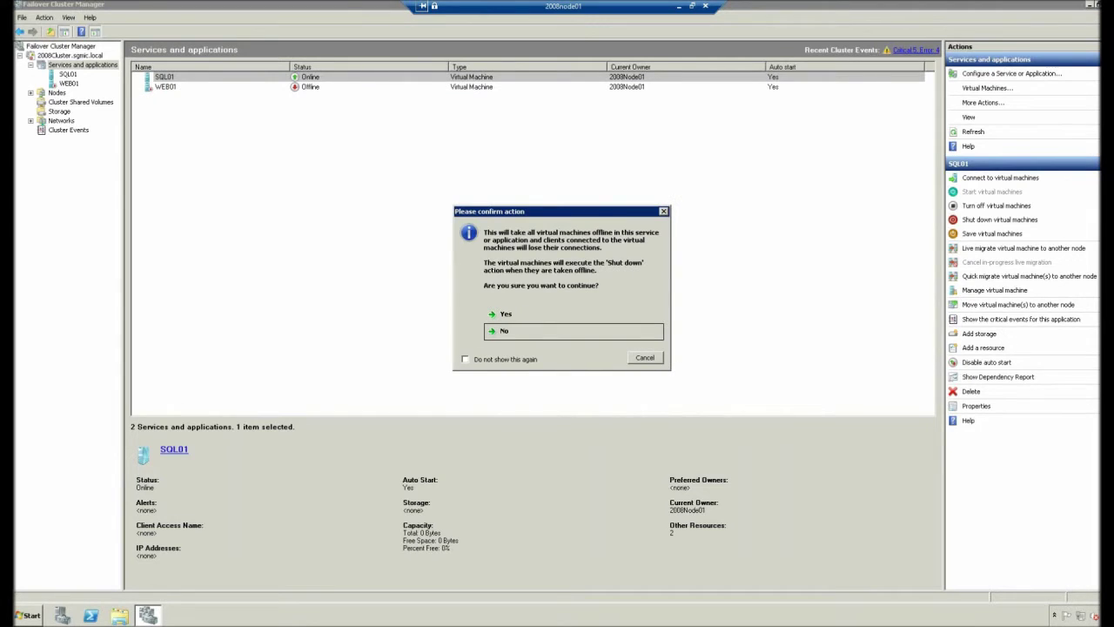
click(522, 314)
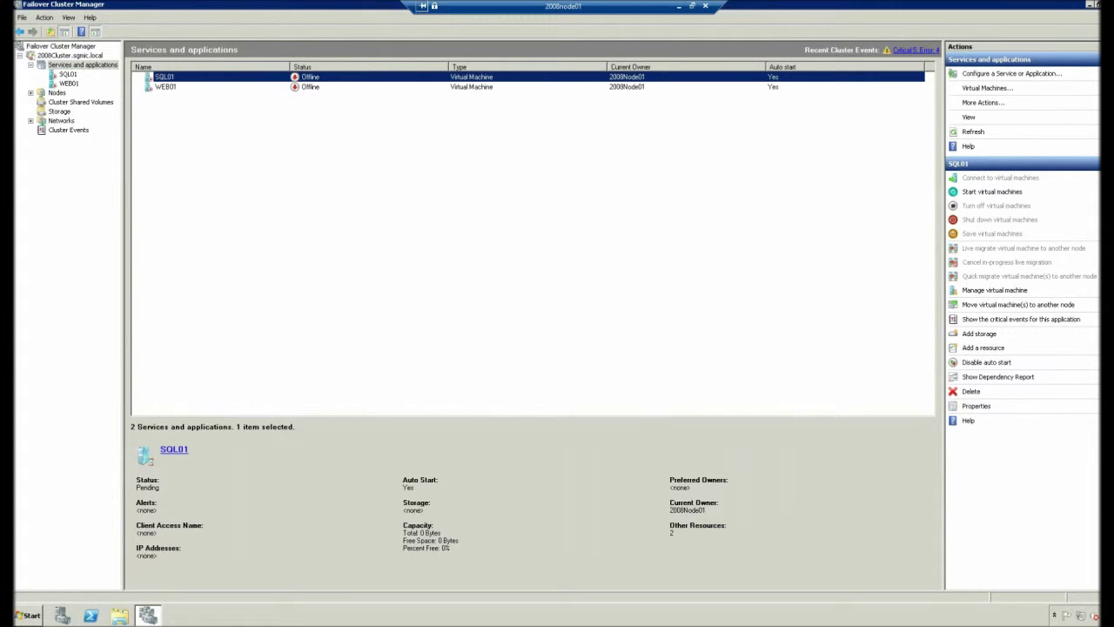
Take Cluster Disk 1 offline in the old cluster's Cluster Shared Volumes and confirm taking the volume offline
click(80, 102)
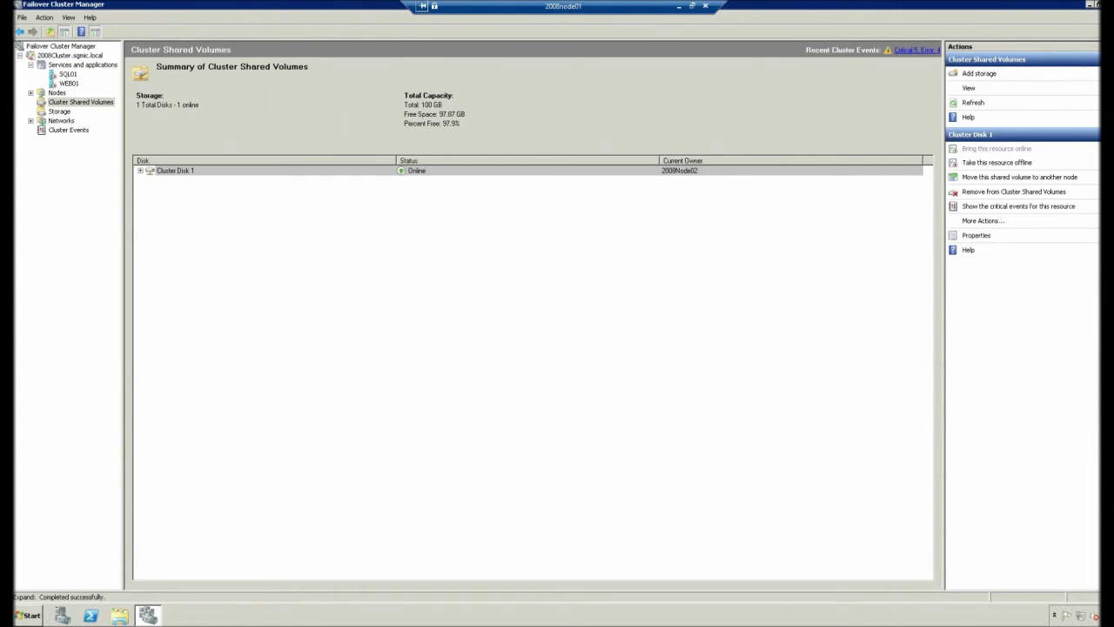
right_click(190, 170)
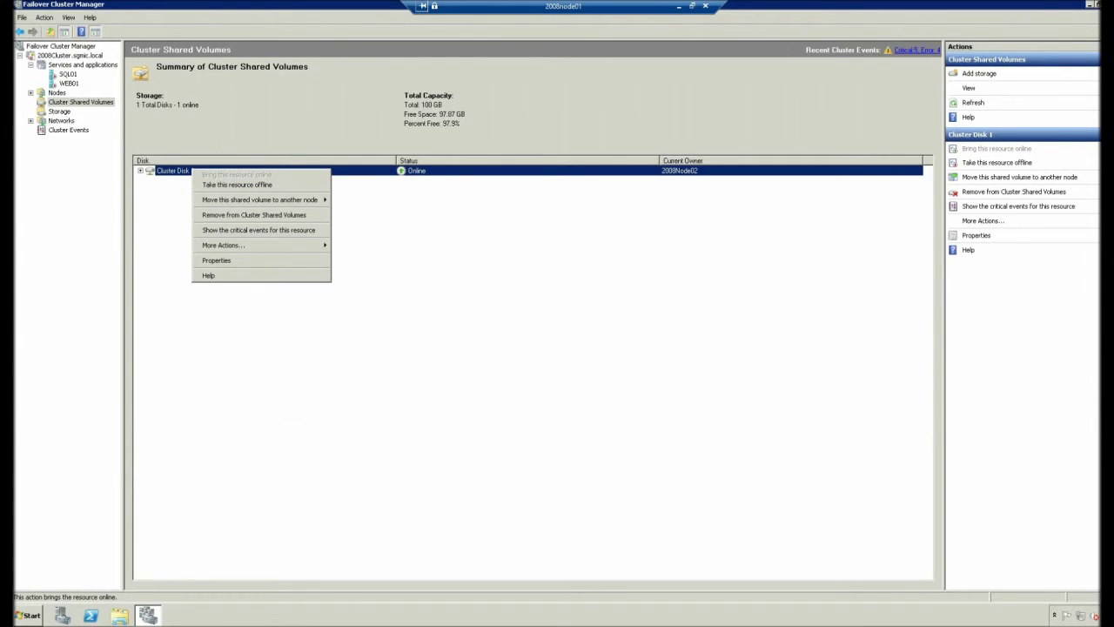
click(237, 185)
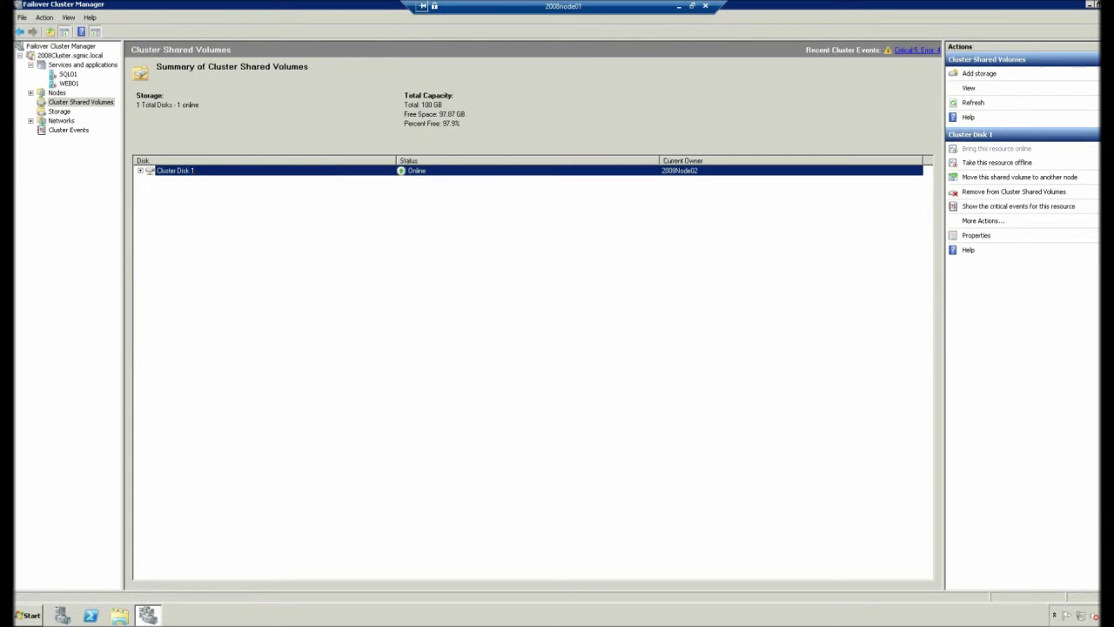
key(shift+Tab)
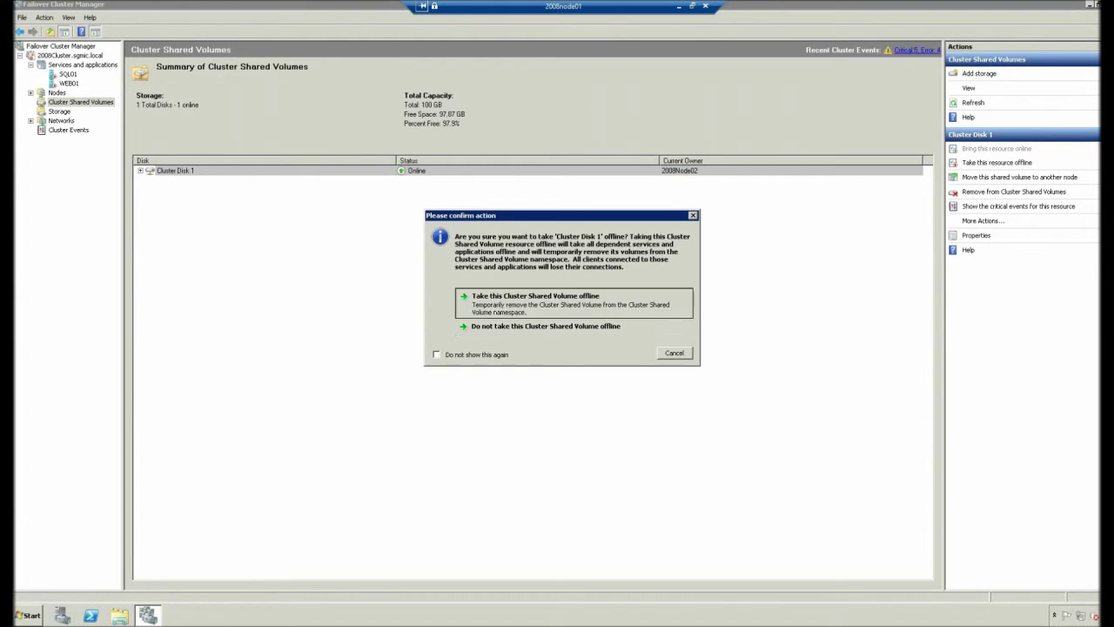
key(Return)
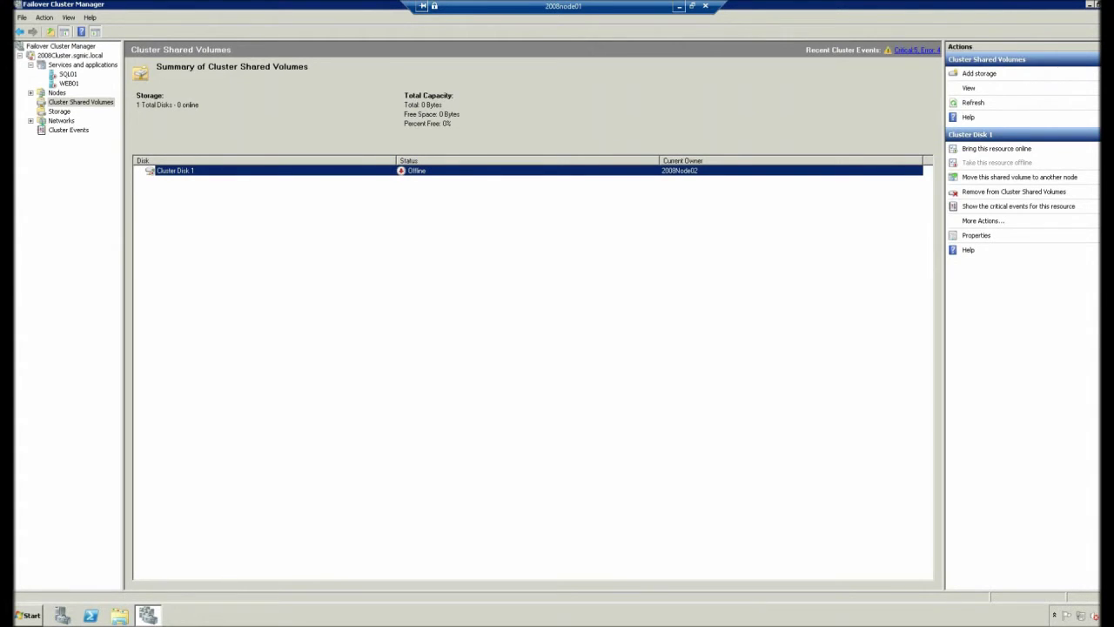
Switch to the 2012node01 remote session and bring the offline shared volume Cluster Disk 1 (2) online in 2012Cluster
click(678, 6)
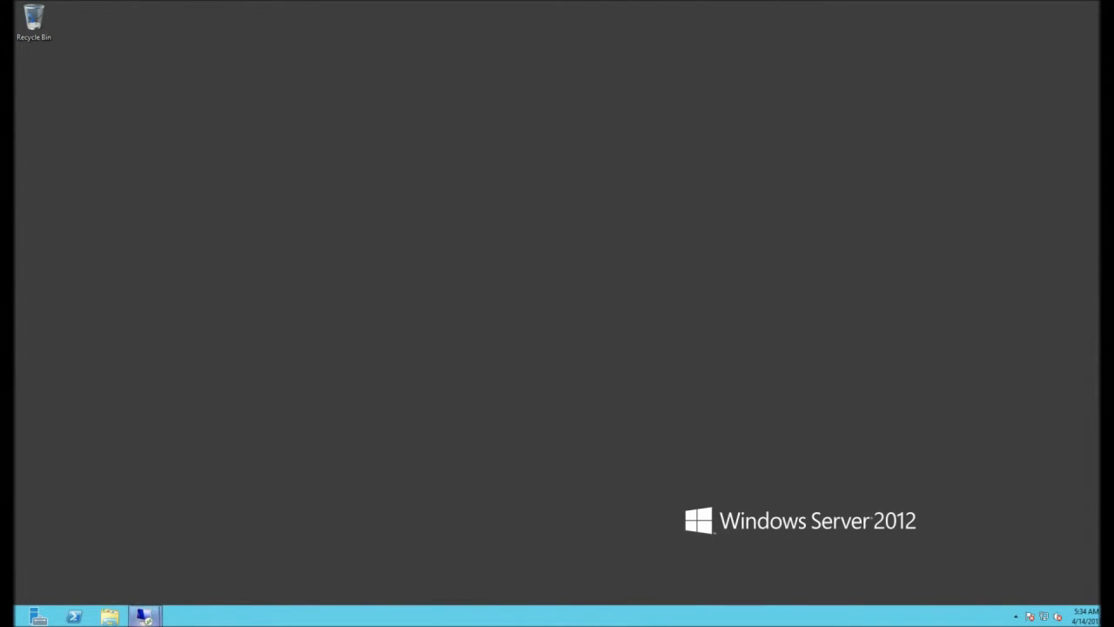
click(145, 616)
click(211, 554)
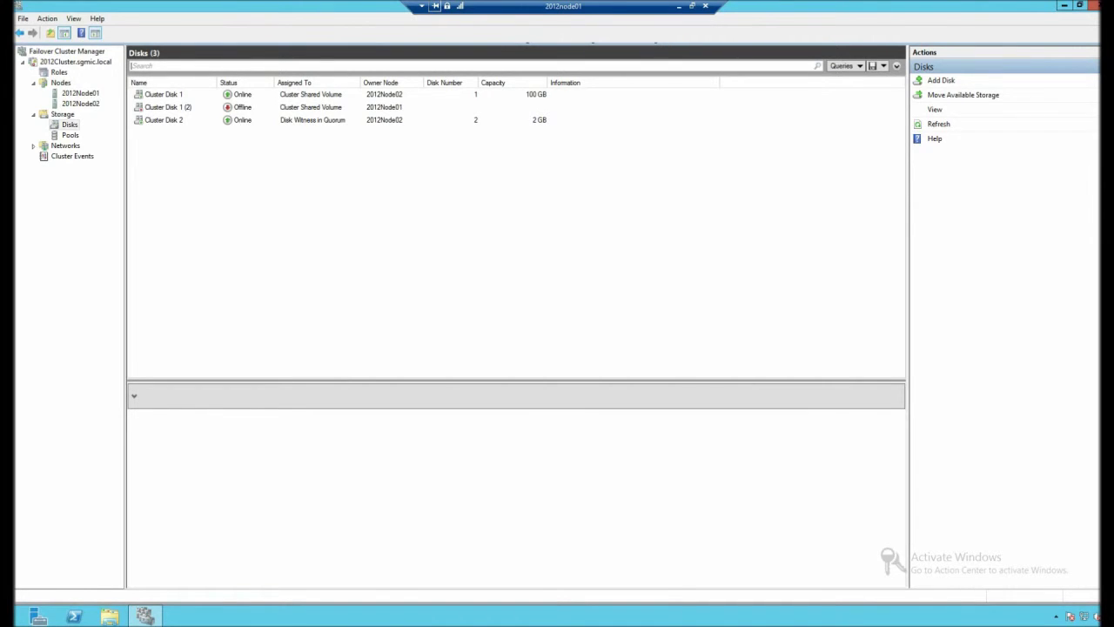
click(168, 107)
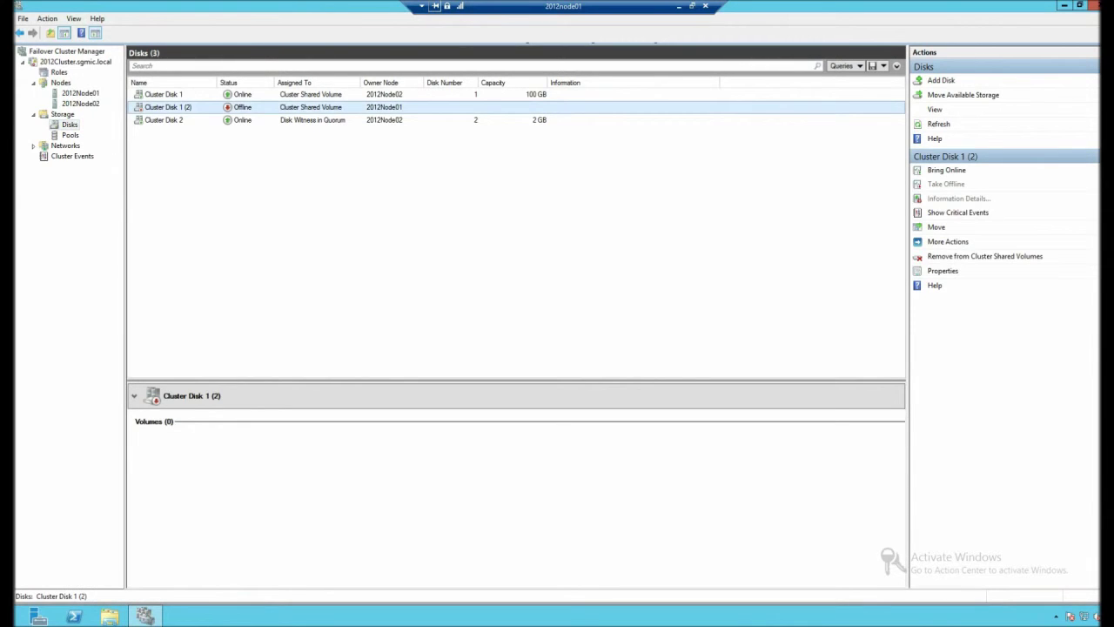
right_click(149, 108)
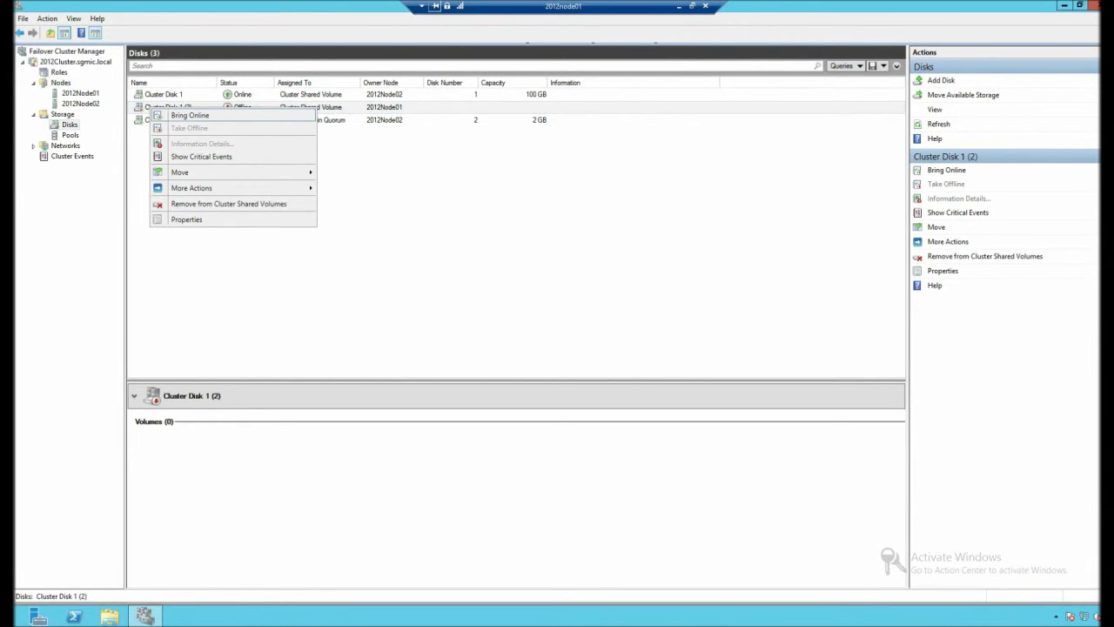
click(190, 115)
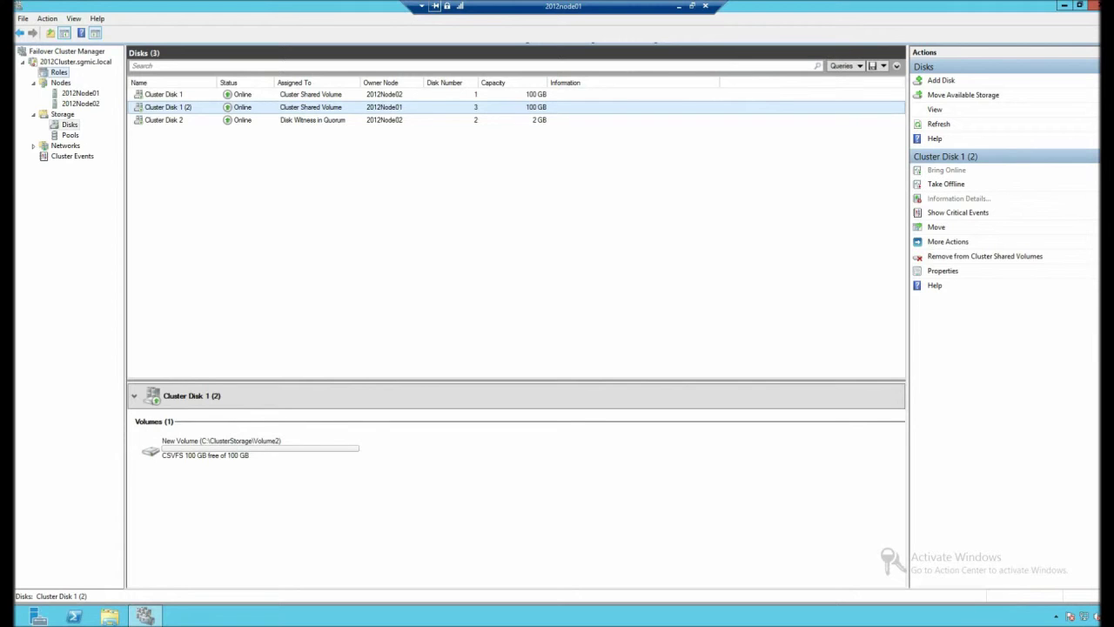
Start the migrated SQL01 virtual machine from the roles of 2012Cluster
click(59, 72)
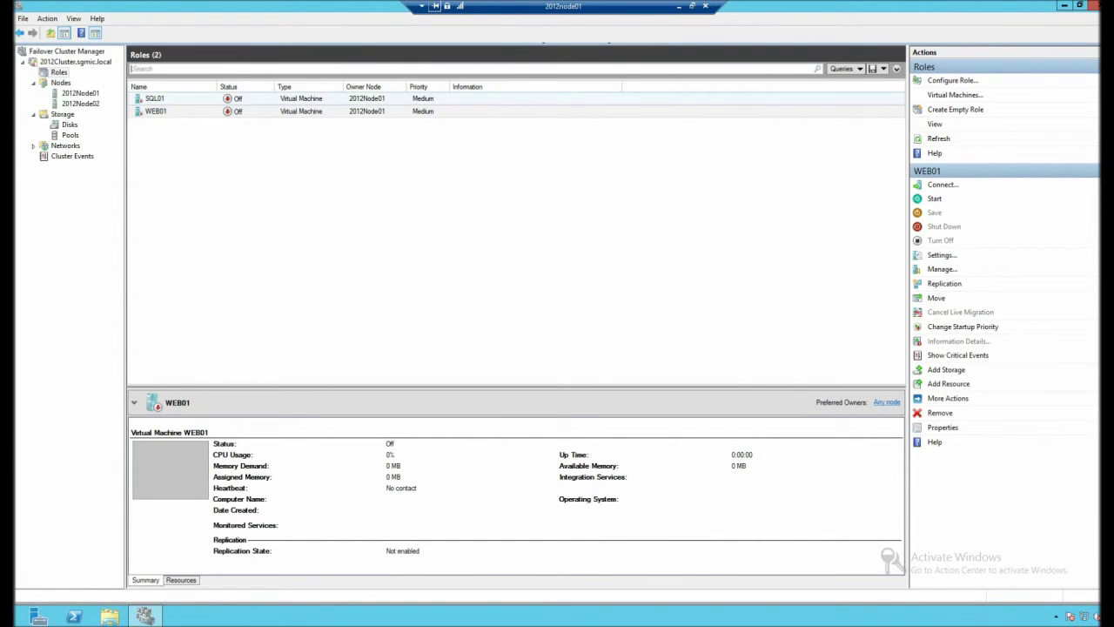
click(155, 99)
click(182, 112)
right_click(193, 98)
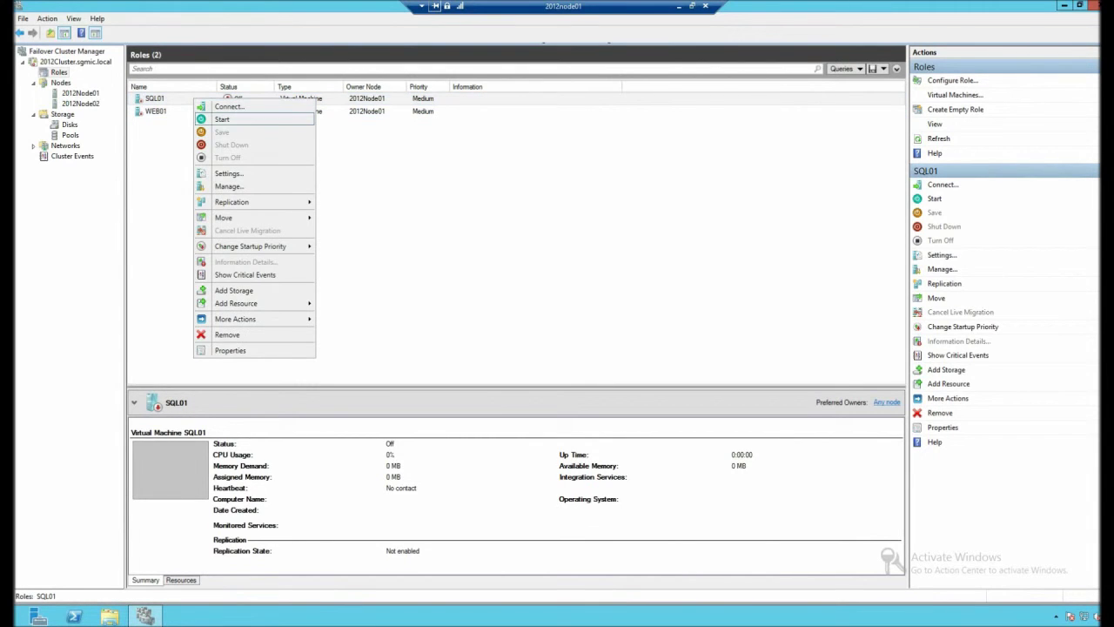
click(222, 119)
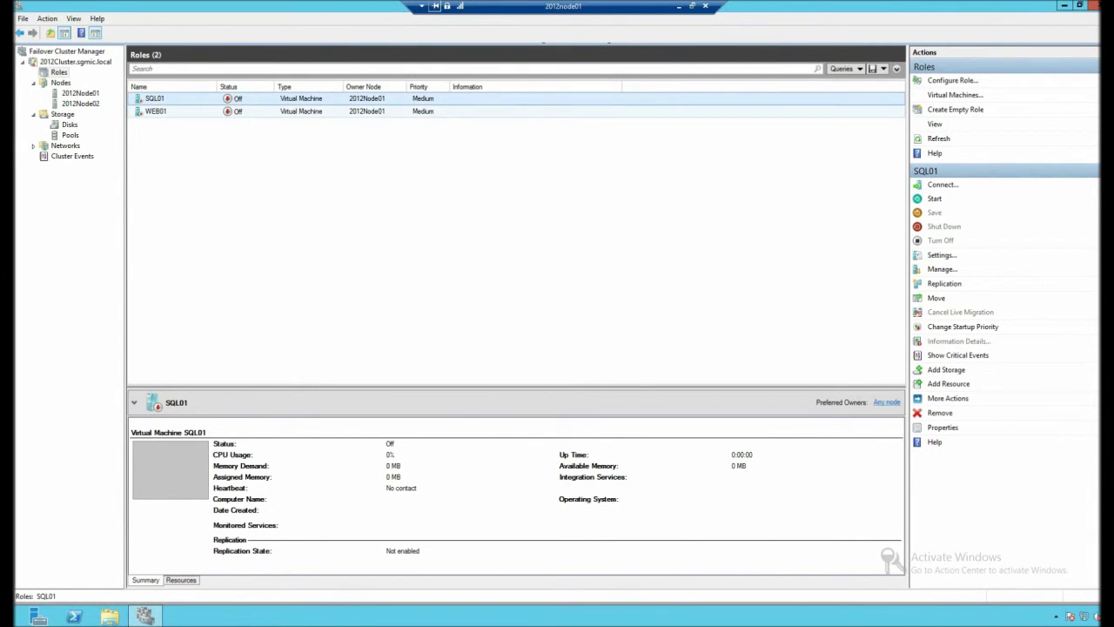
Start the migrated WEB01 virtual machine on 2012Cluster and display the cluster's nodes
click(238, 112)
right_click(238, 112)
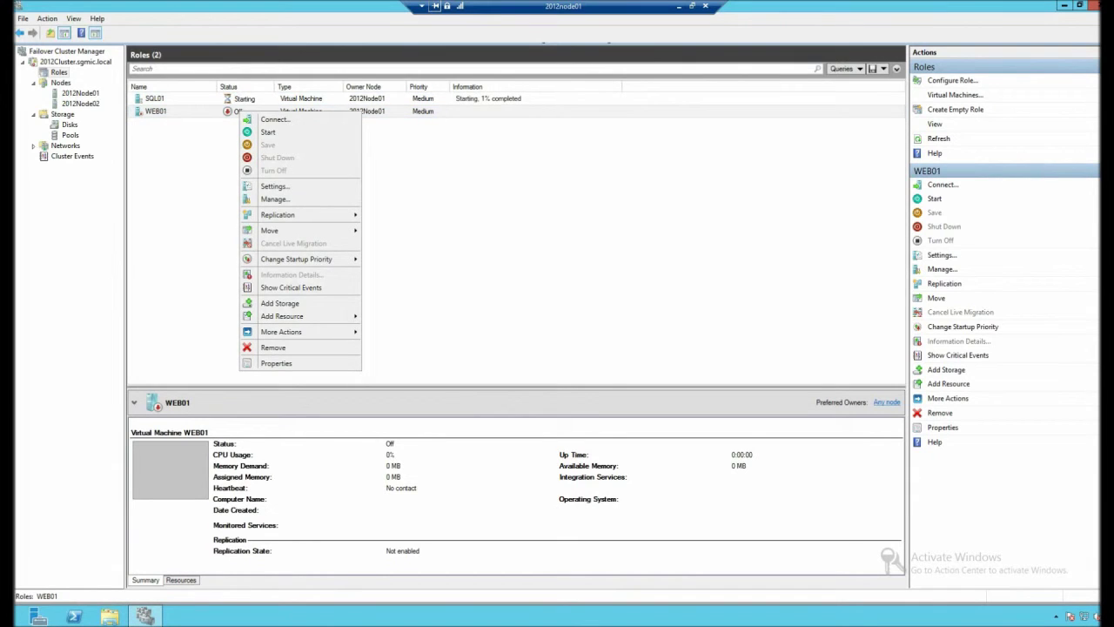
click(268, 131)
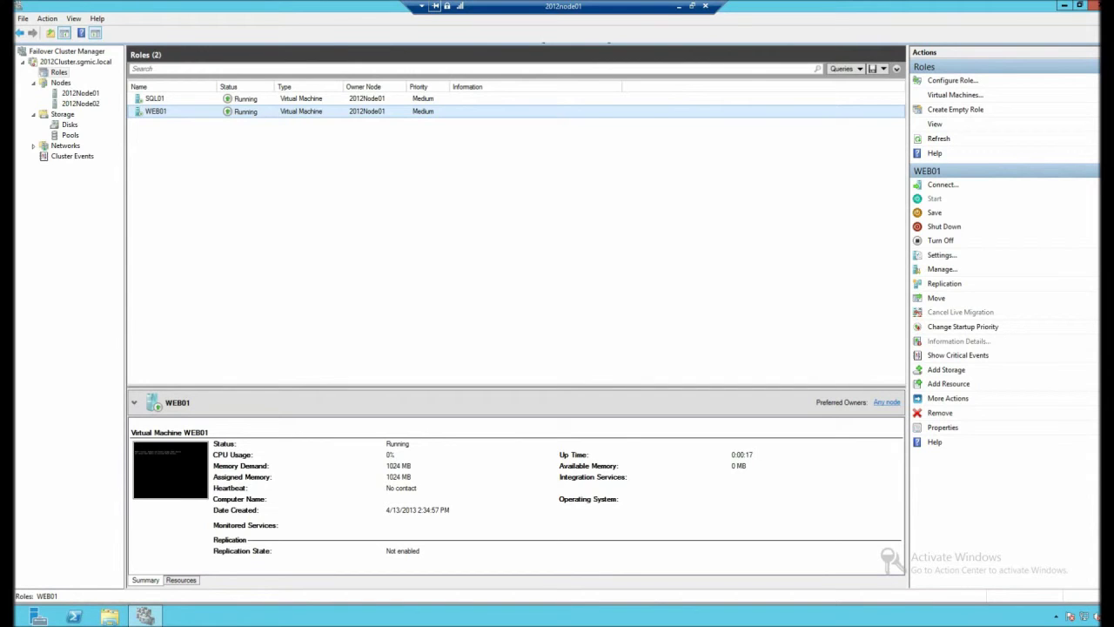
click(60, 82)
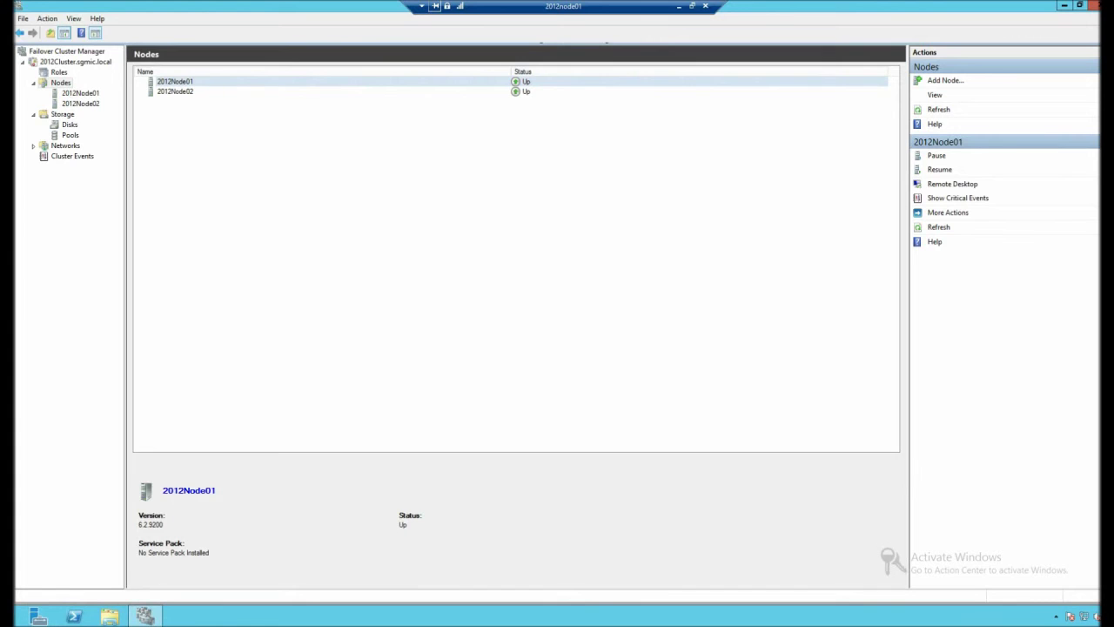
Leave the remote session for the ClusterMigration presentation in PowerPoint and show its Resources slide as a slide show
click(678, 6)
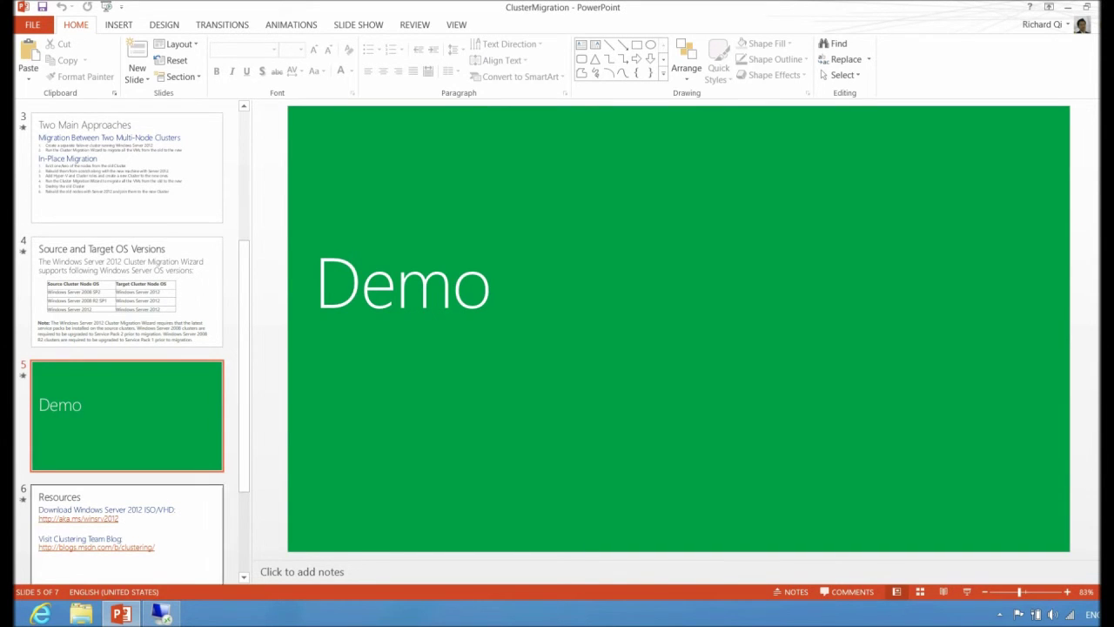
click(127, 533)
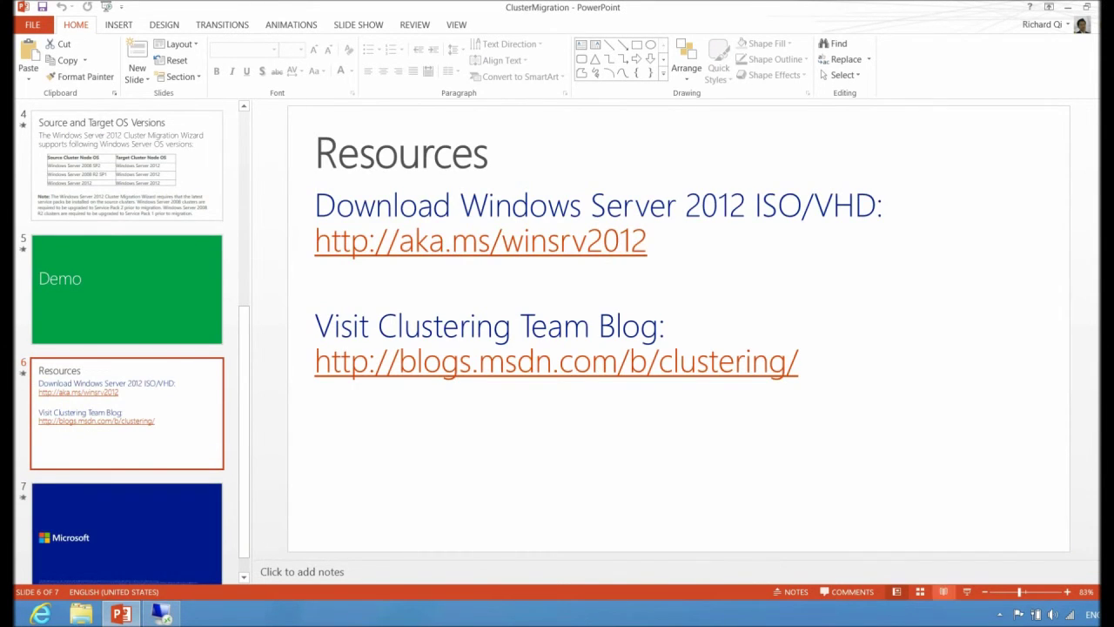
click(966, 592)
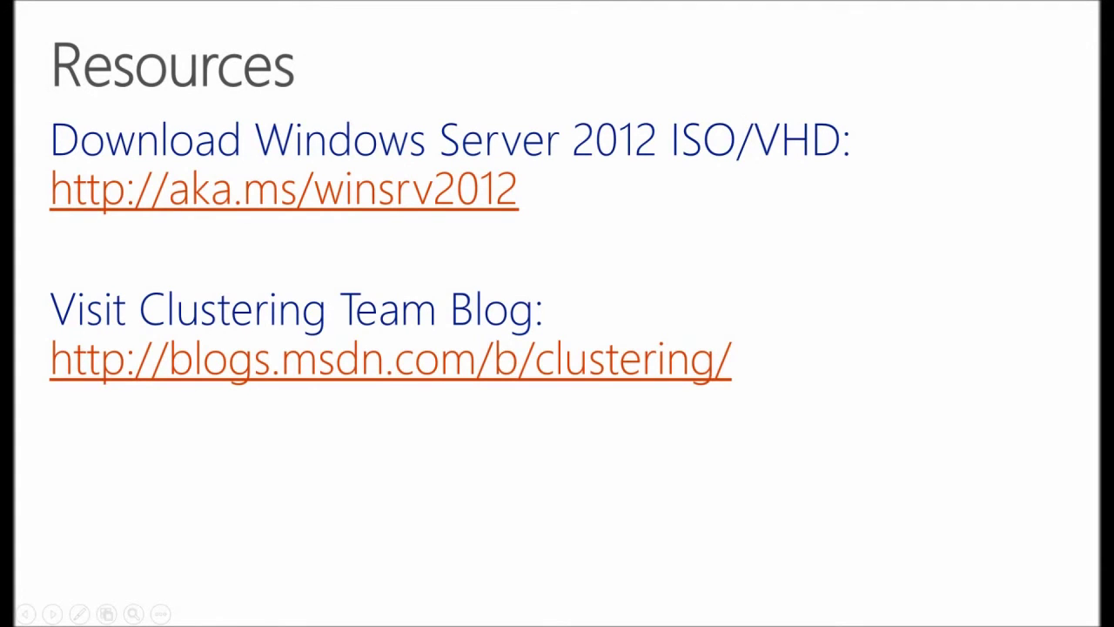